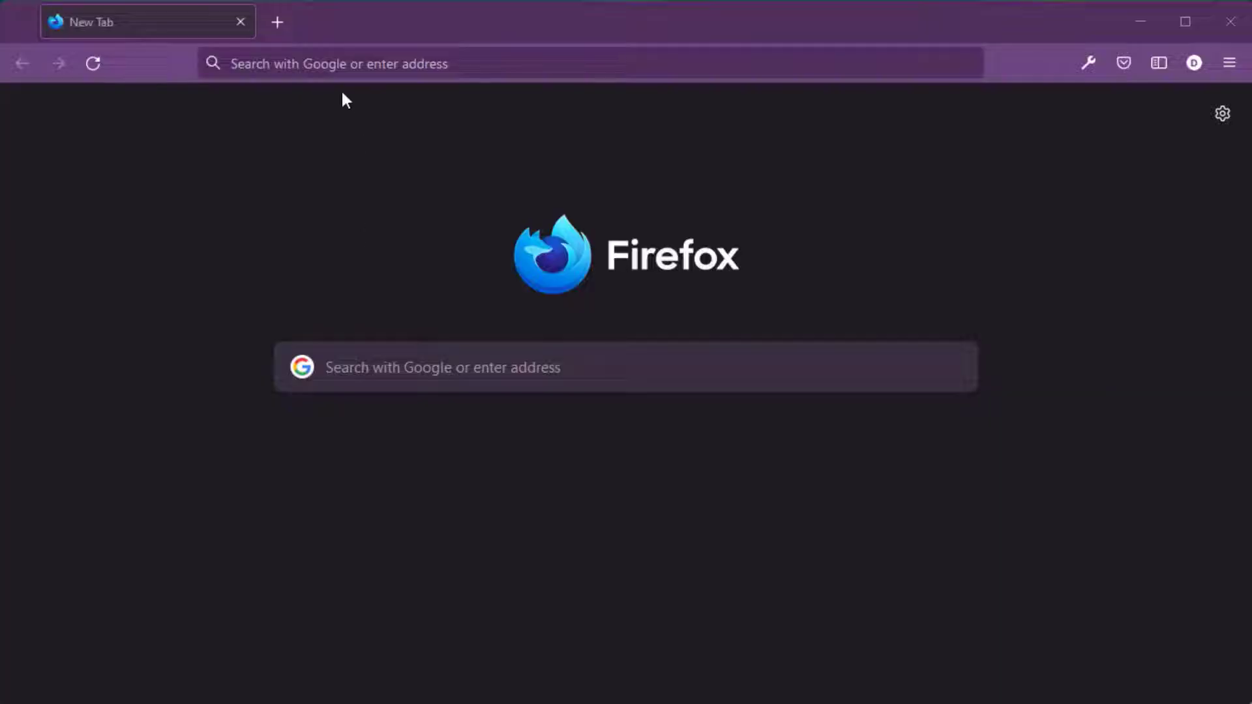
pyautogui.click(336, 62)
pyautogui.write('www.')
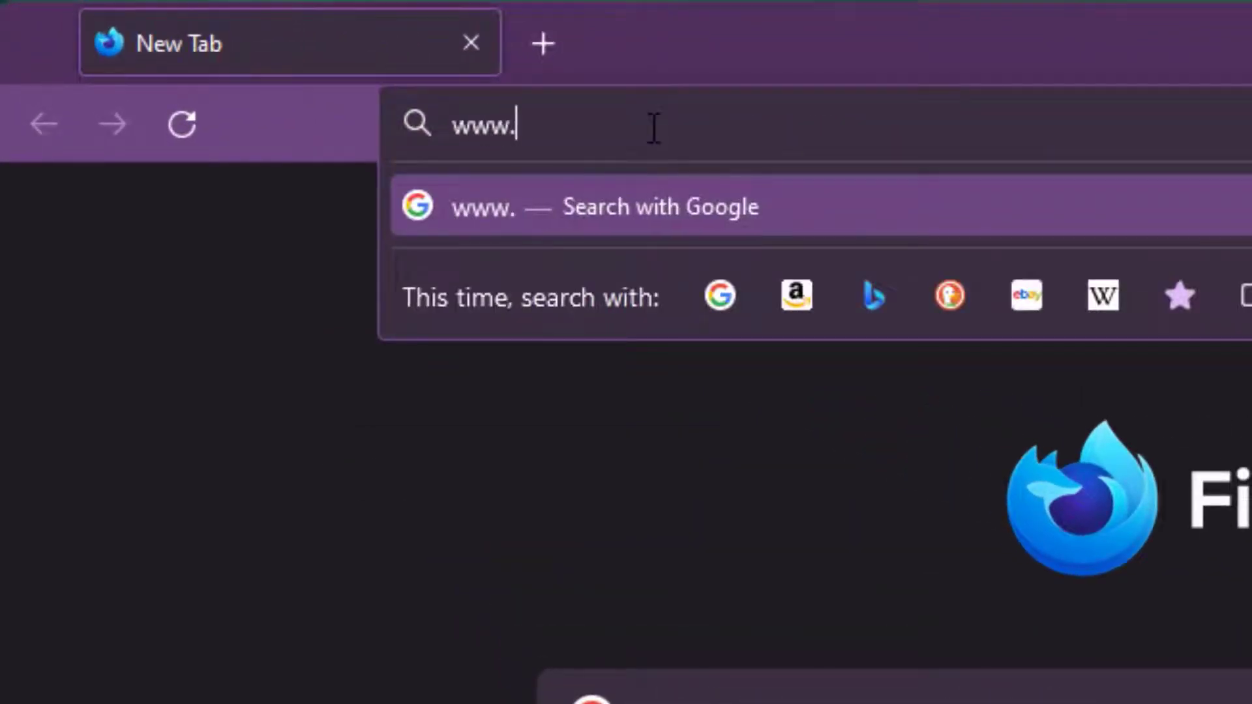
pyautogui.write('diarybook.net')
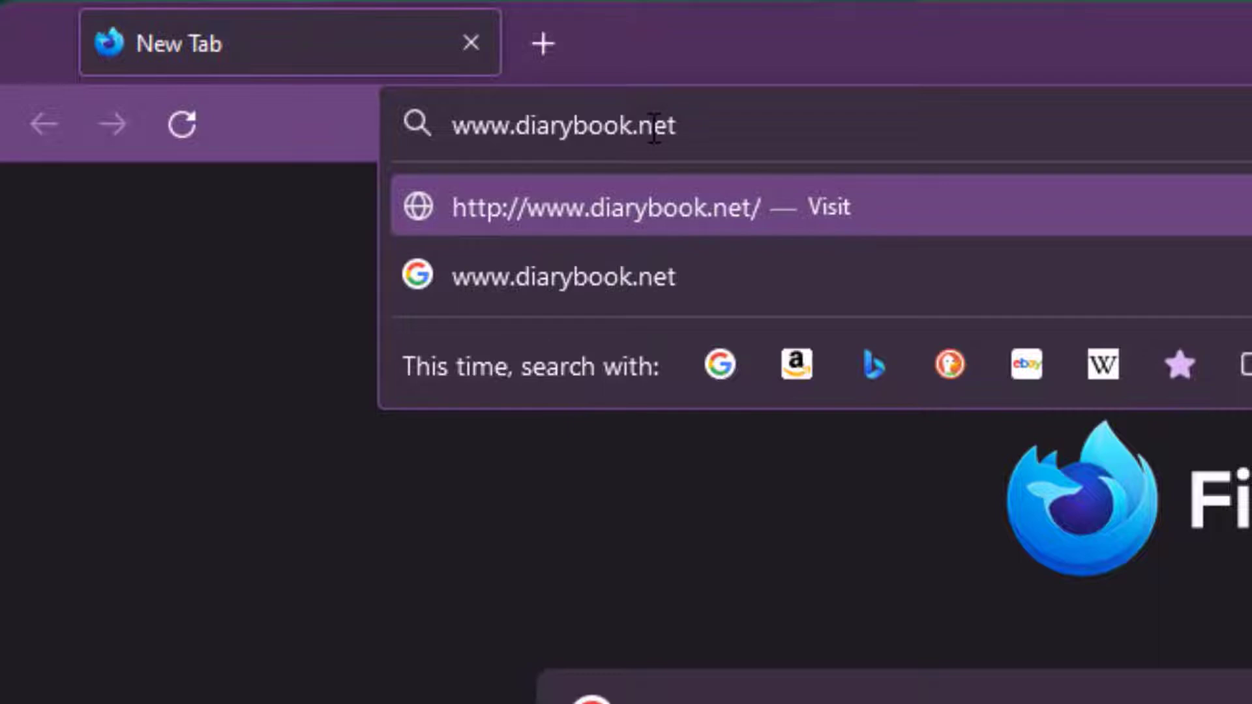
pyautogui.press('Return')
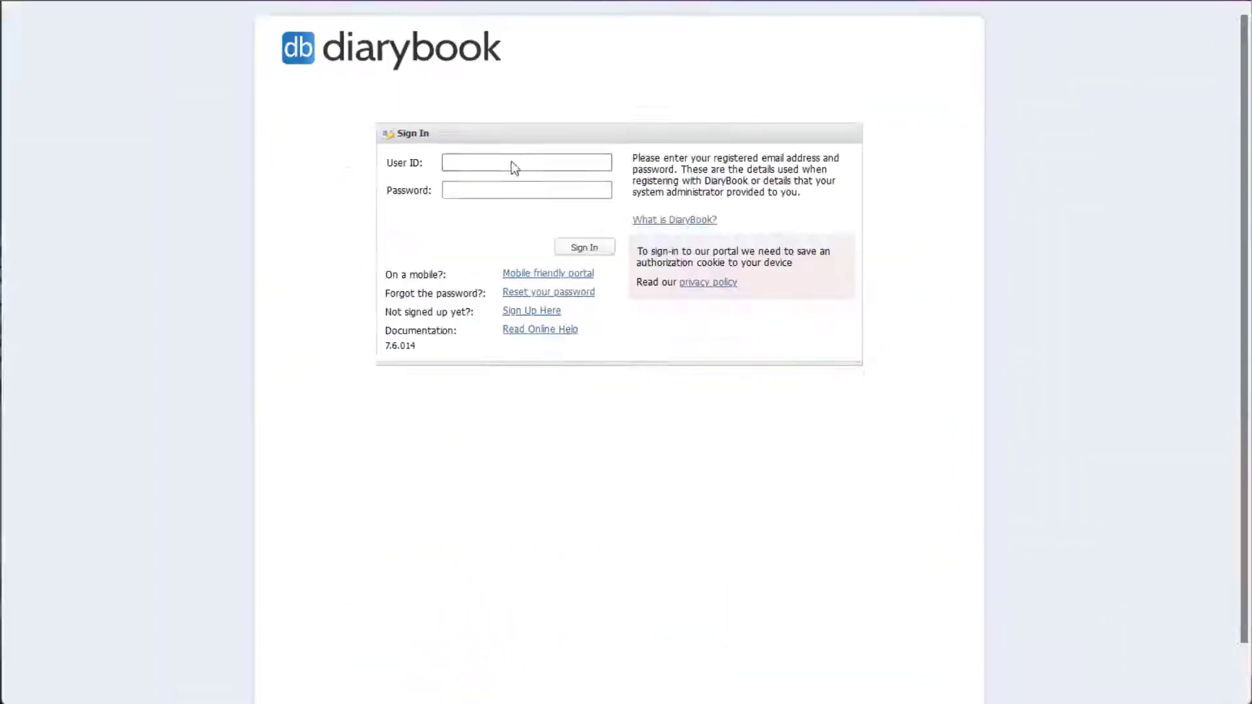
# - Sign in with the practitioner's user ID from autocomplete and the account password
pyautogui.click(488, 278)
pyautogui.write('eoin')
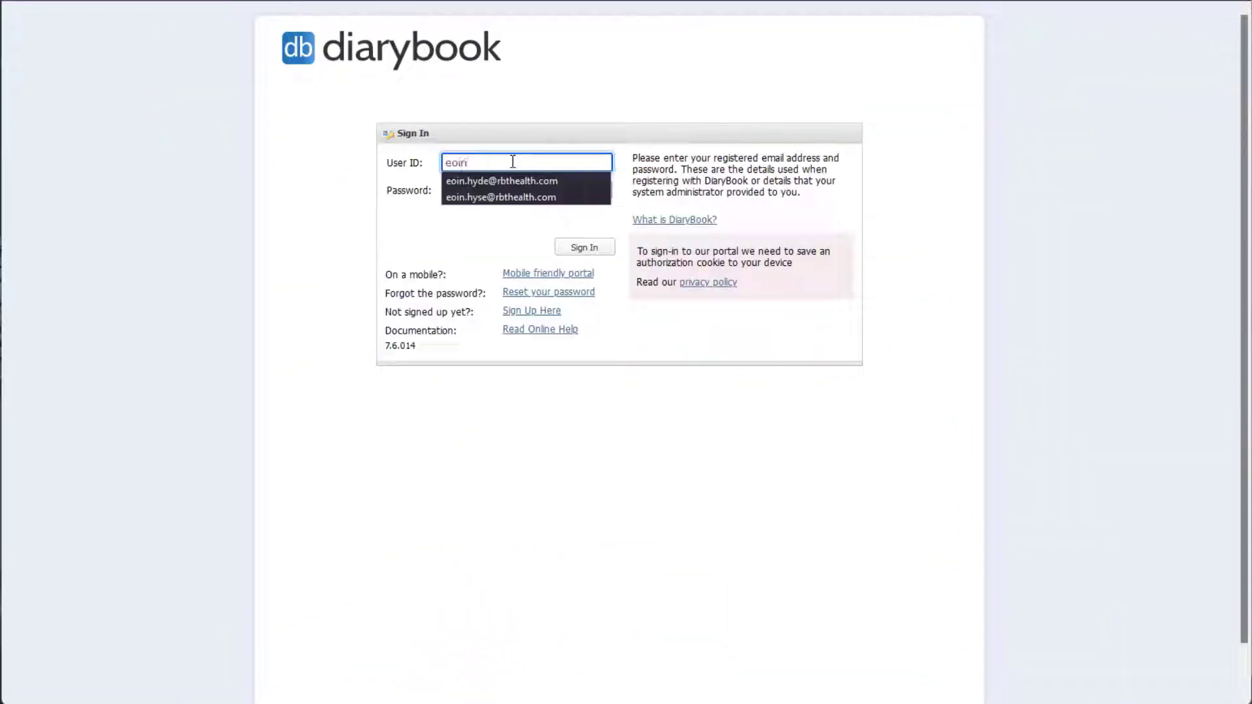
pyautogui.press('Down')
pyautogui.press('Return')
pyautogui.press('Tab')
pyautogui.write('******')
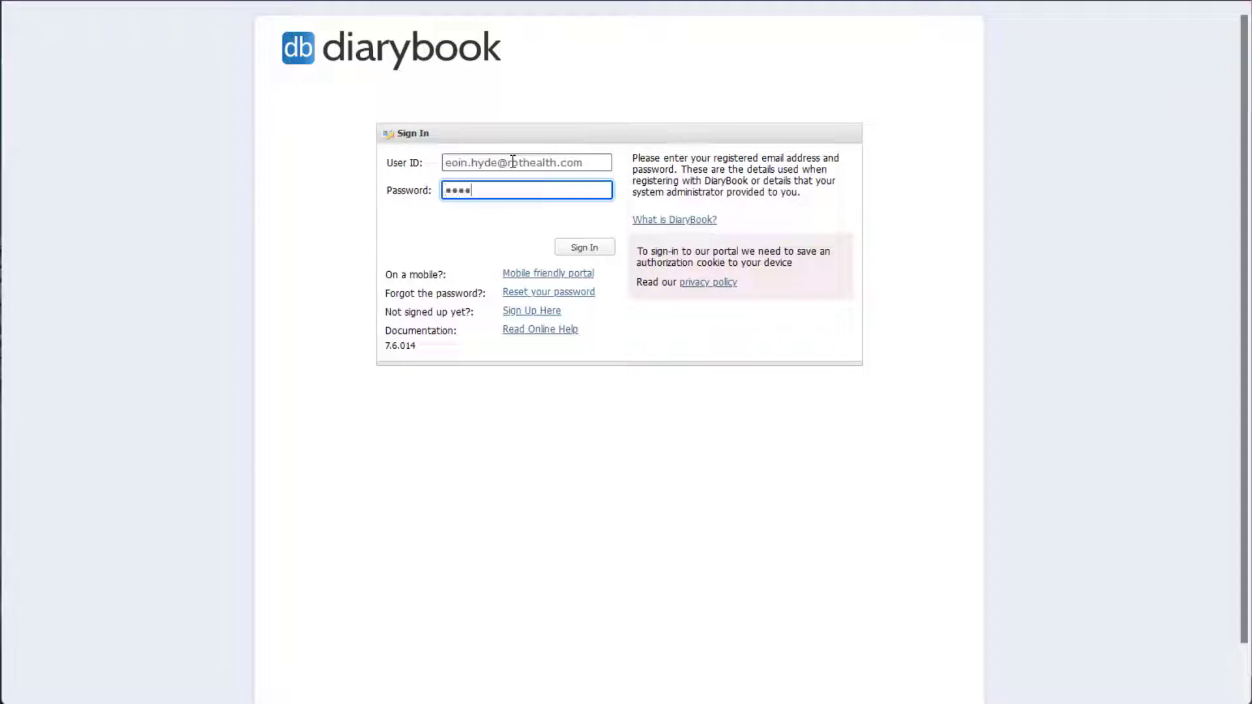
pyautogui.write('***')
pyautogui.click(576, 253)
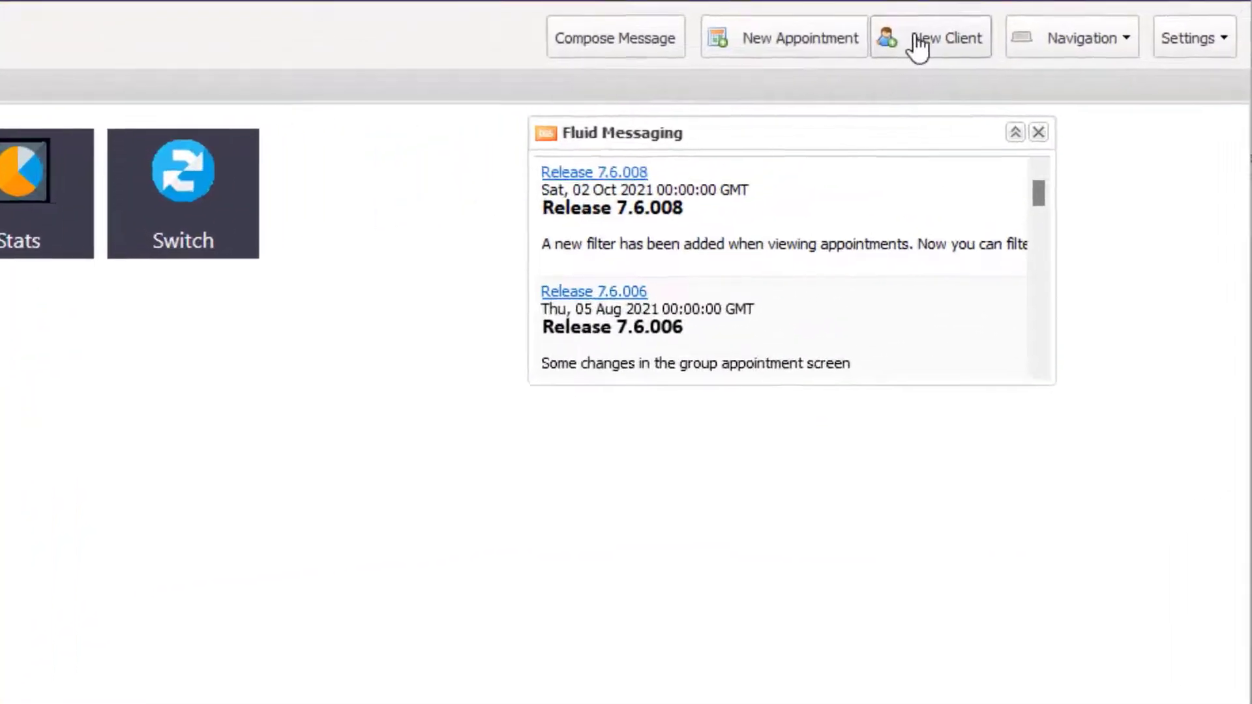
# - Add a new client with her first name, last name and mobile phone number, and save it
pyautogui.click(920, 47)
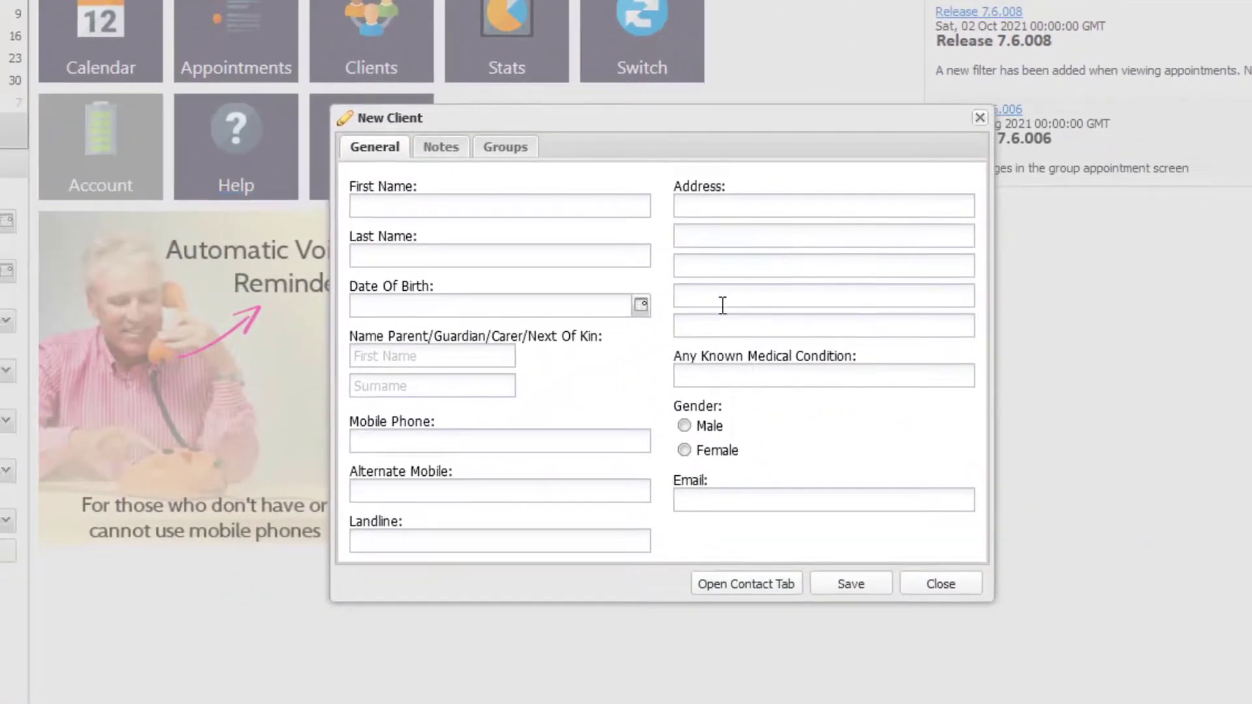
pyautogui.click(222, 343)
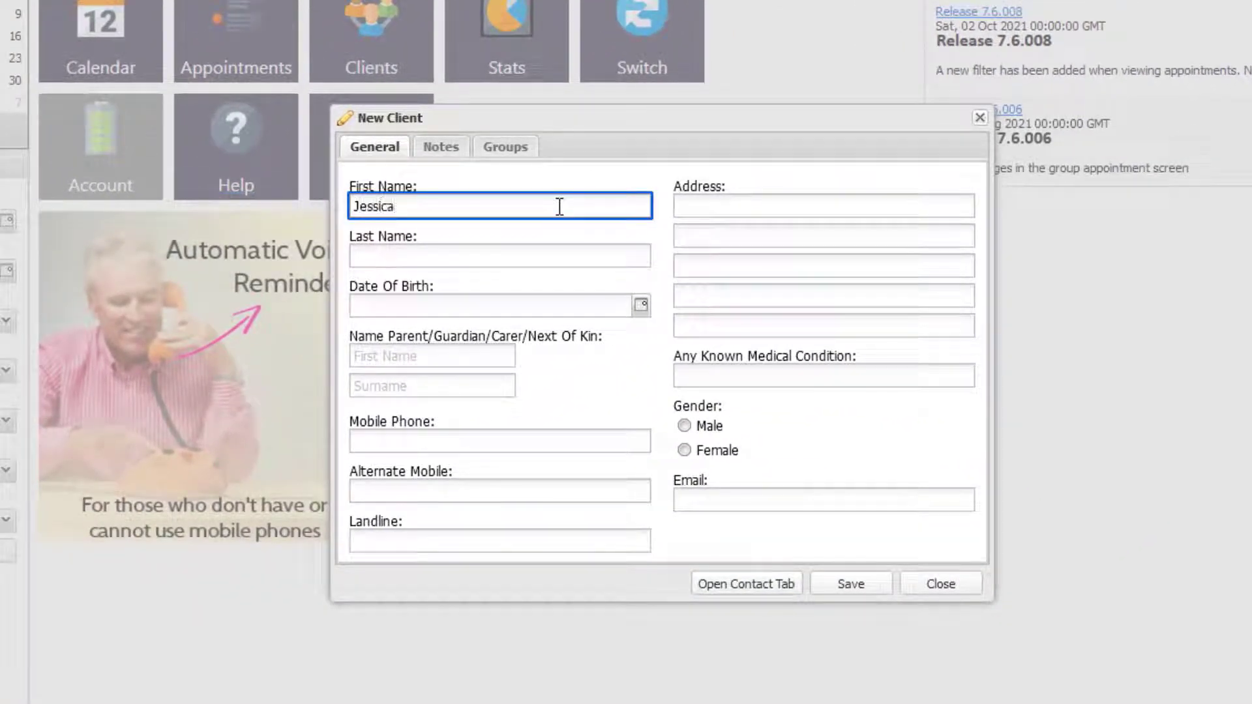
pyautogui.press('Tab')
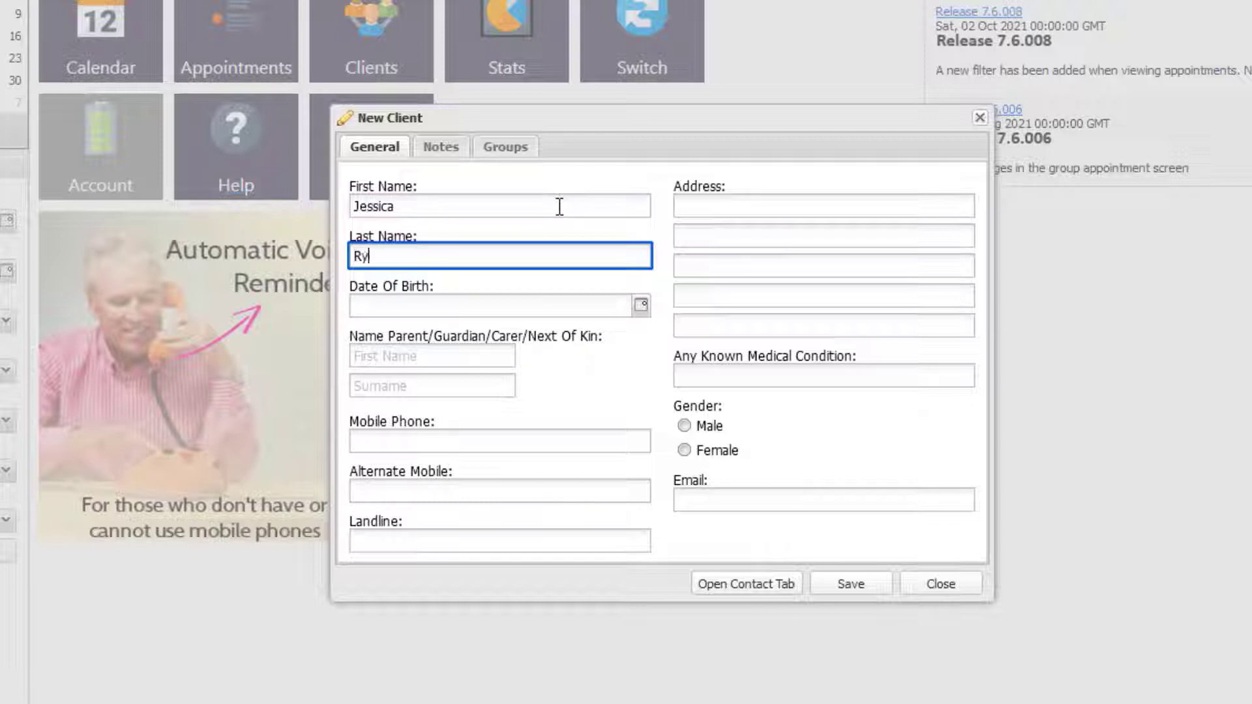
pyautogui.click(434, 439)
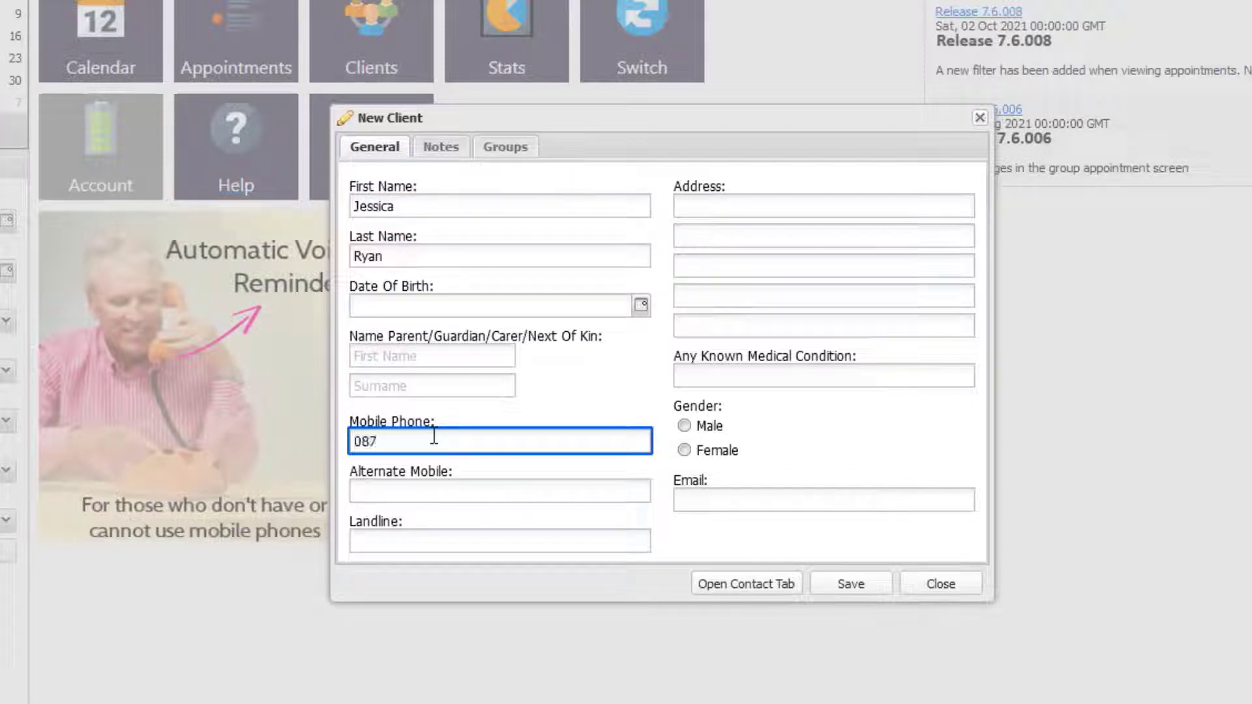
pyautogui.click(824, 586)
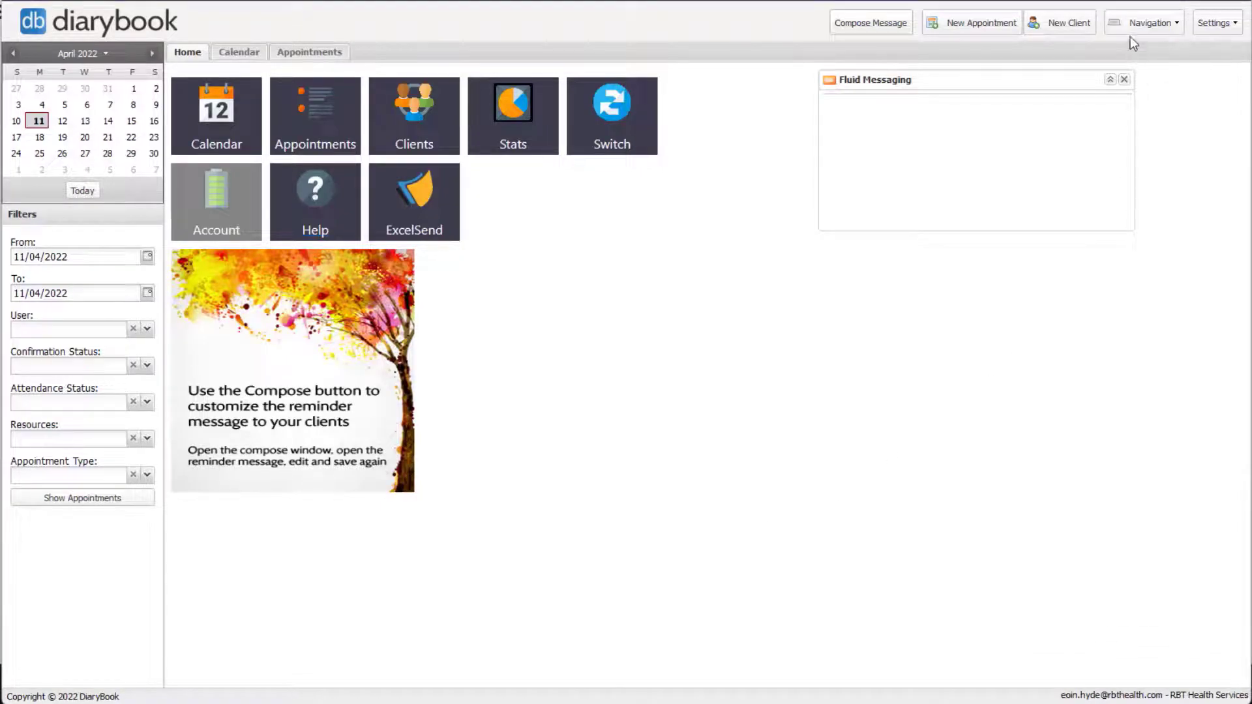
# - Go to the Clients section from the Navigation dropdown
pyautogui.click(1128, 29)
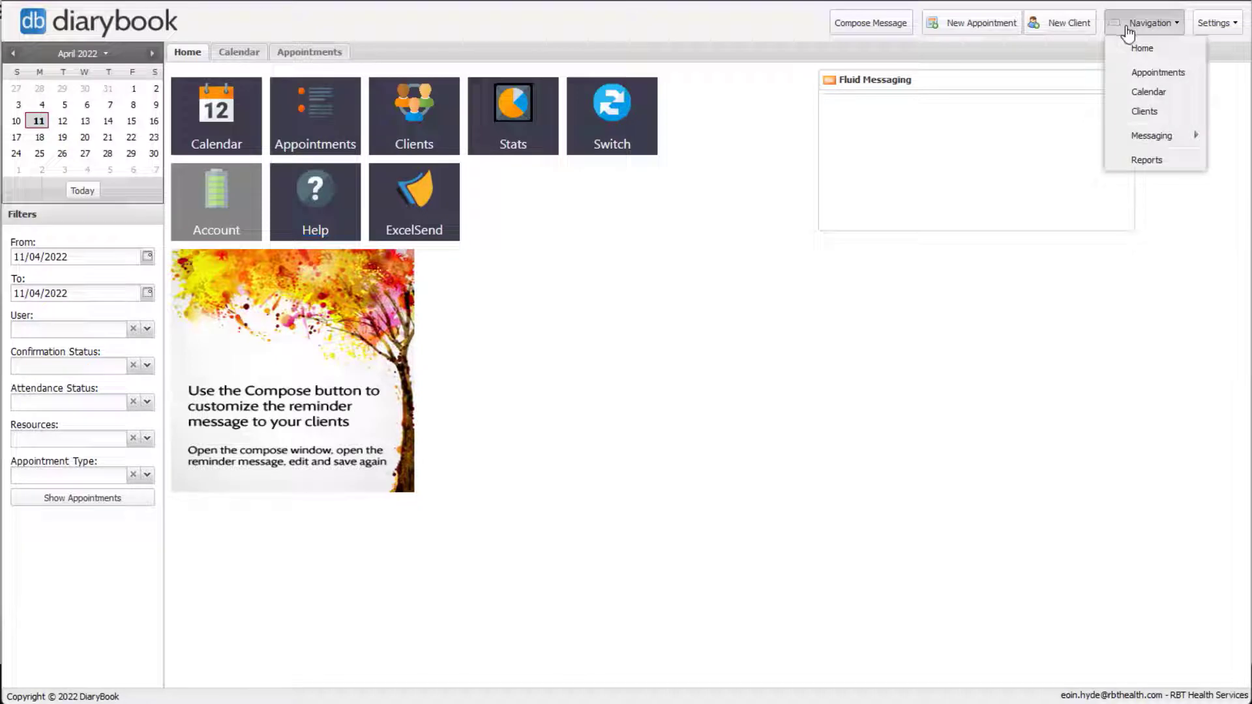
pyautogui.click(1132, 112)
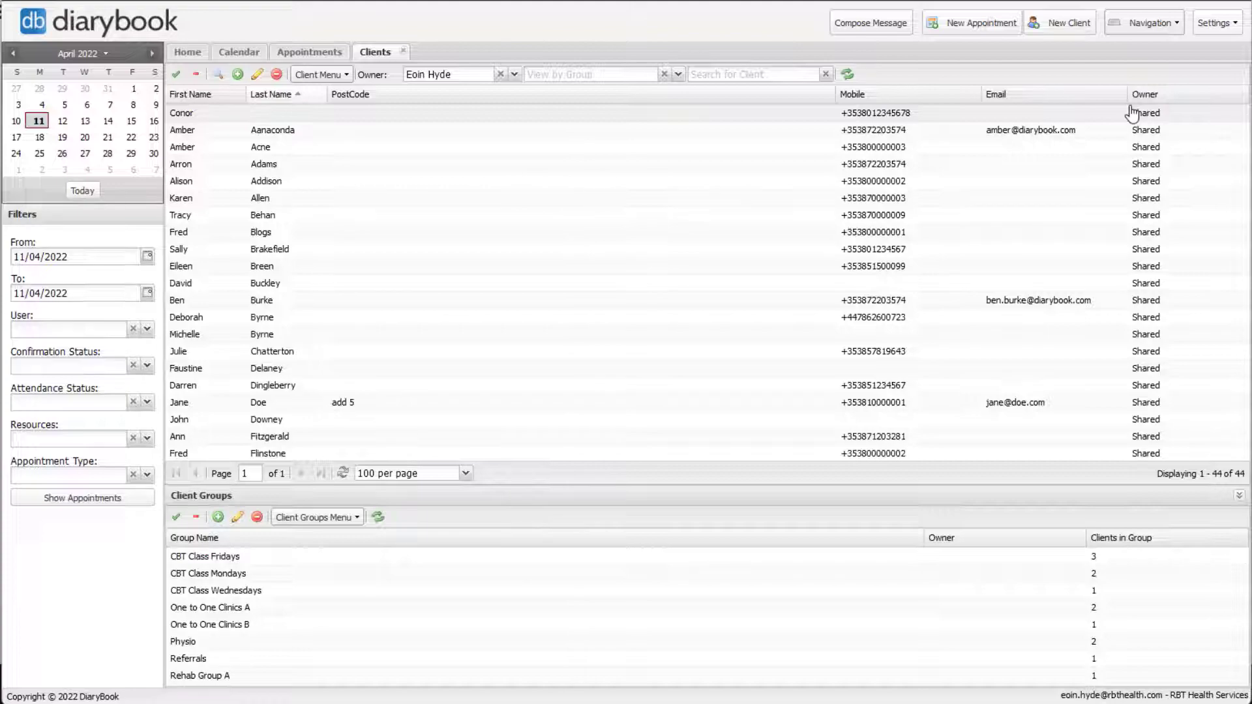
# - Search the client list for the new client's first name and open her record for editing
pyautogui.click(808, 79)
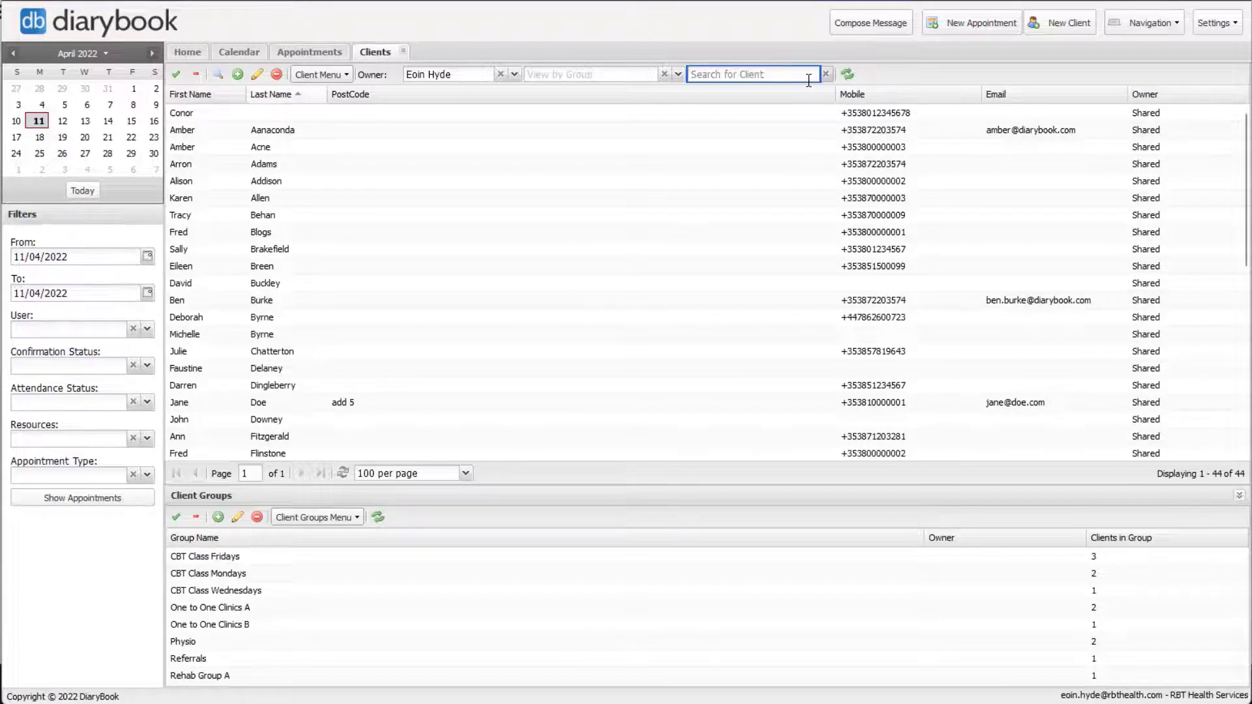
pyautogui.write('jess')
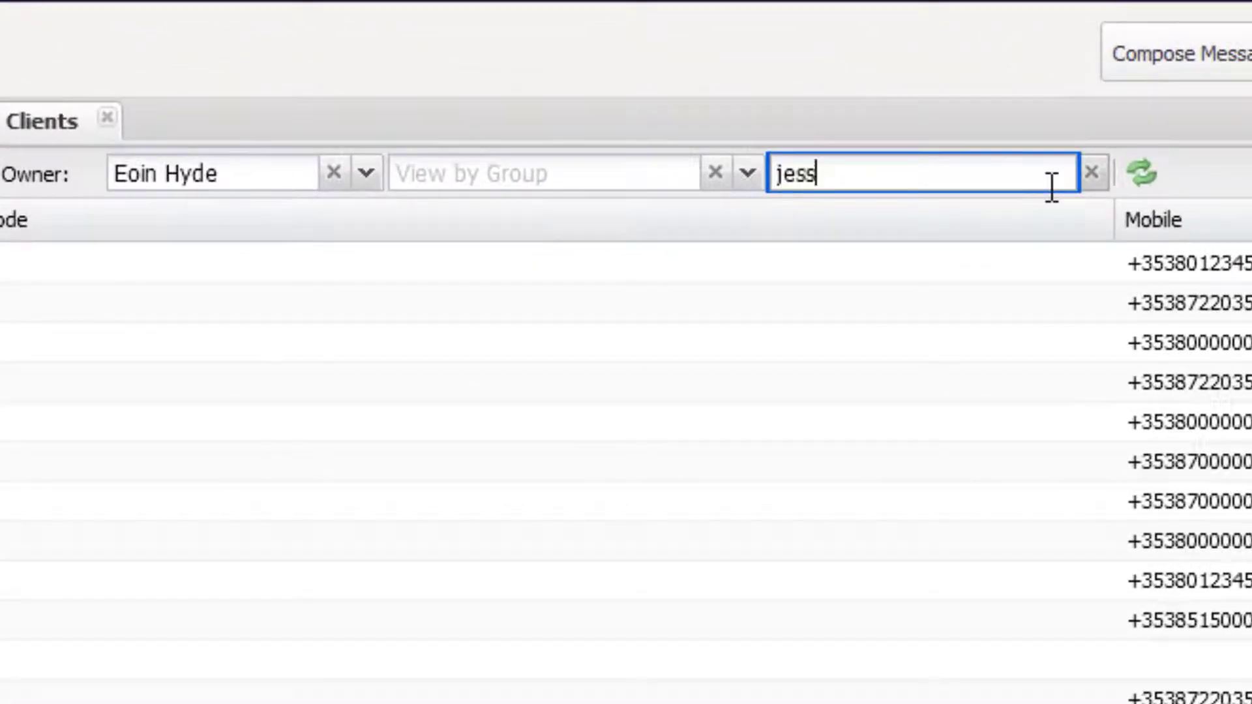
pyautogui.write('ica')
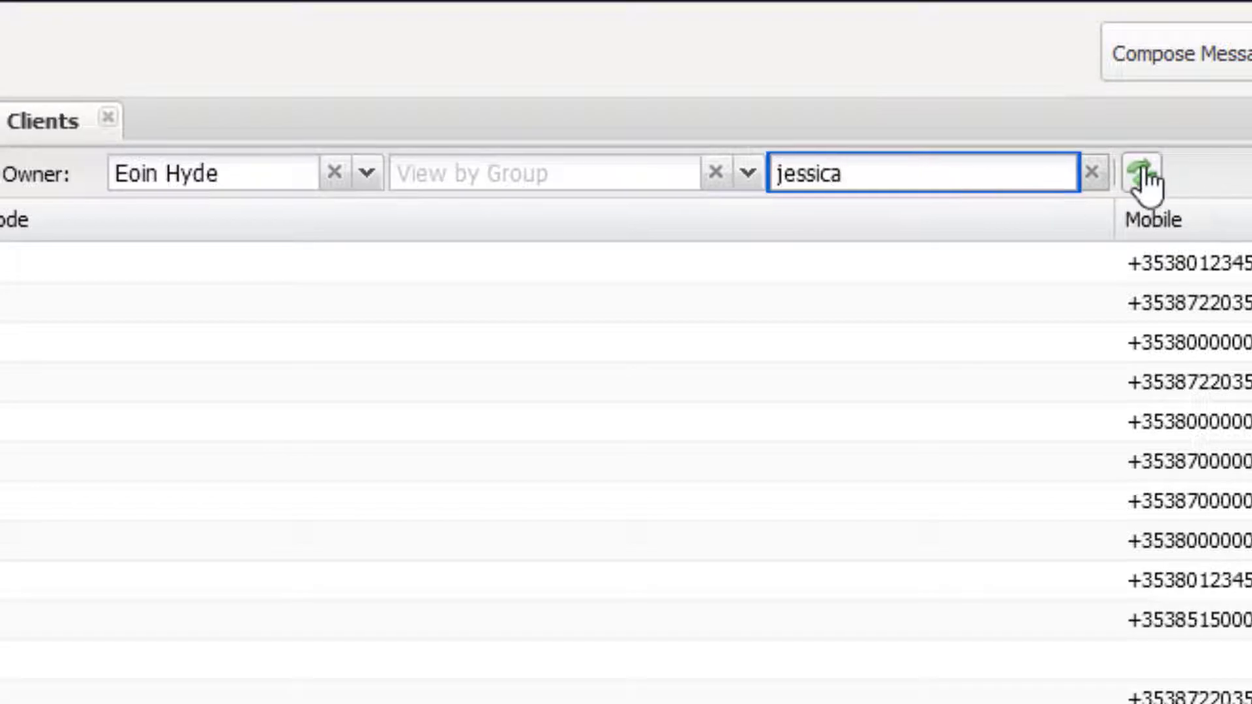
pyautogui.click(1143, 174)
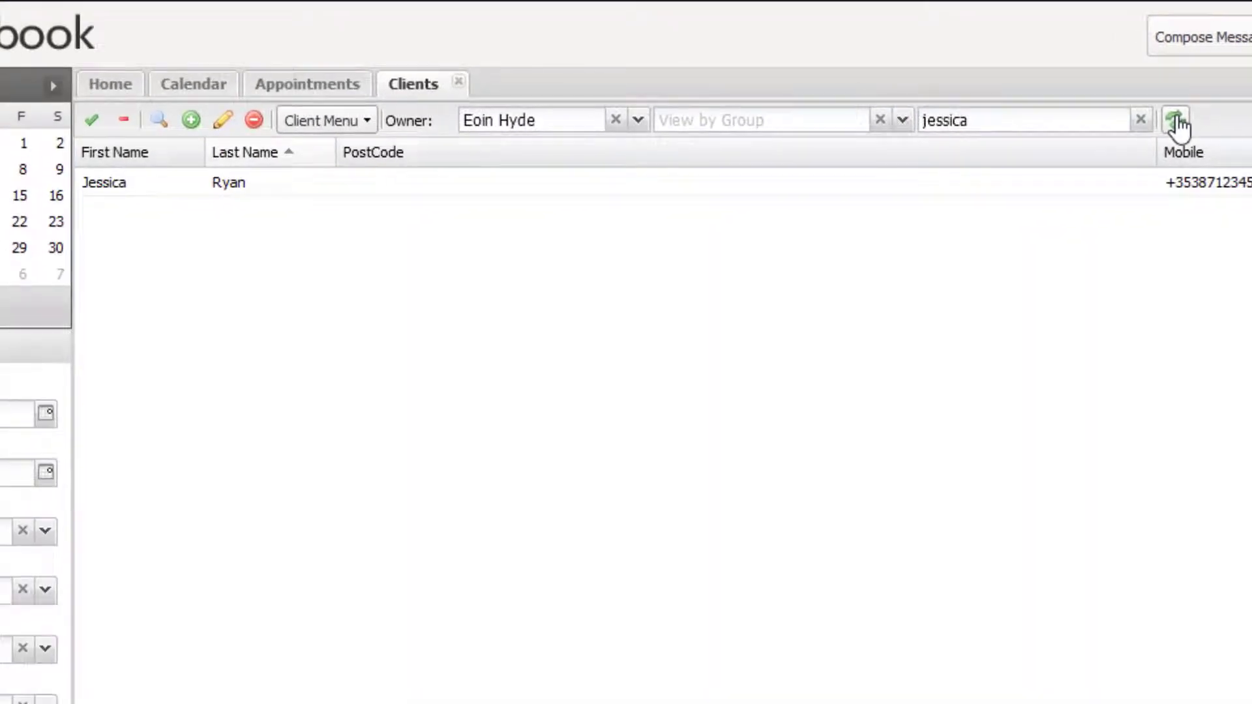
pyautogui.click(275, 177)
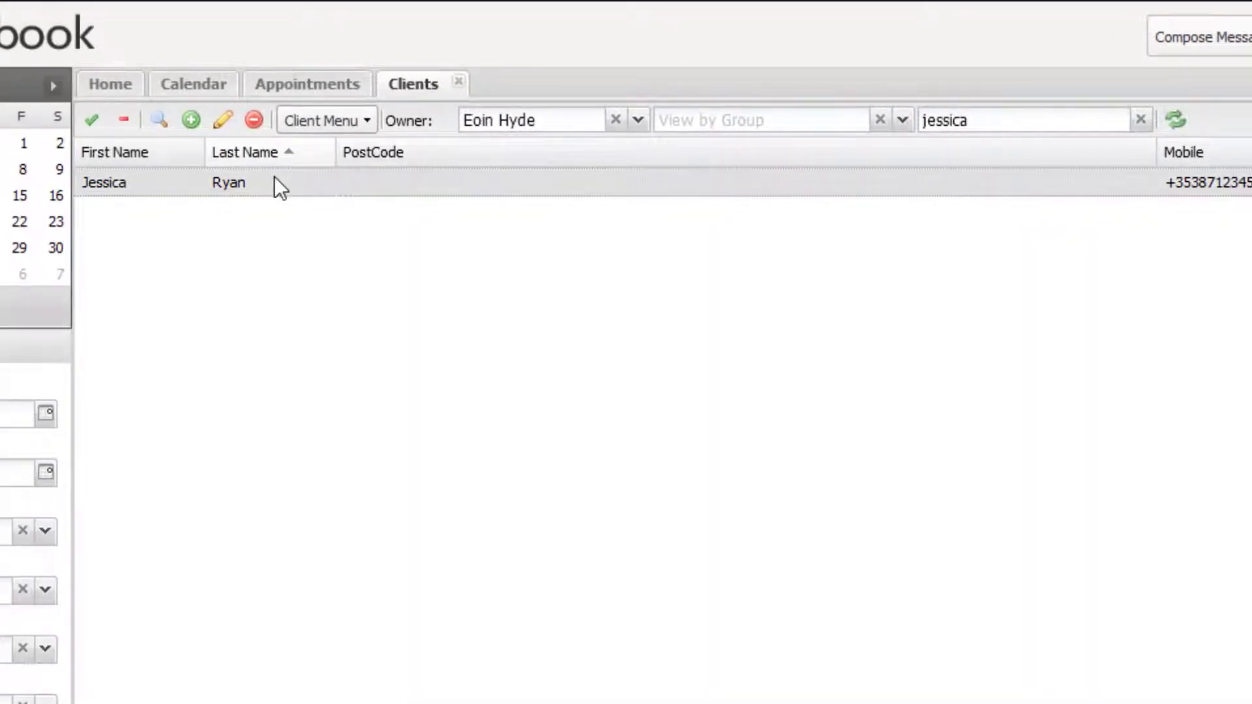
pyautogui.click(222, 124)
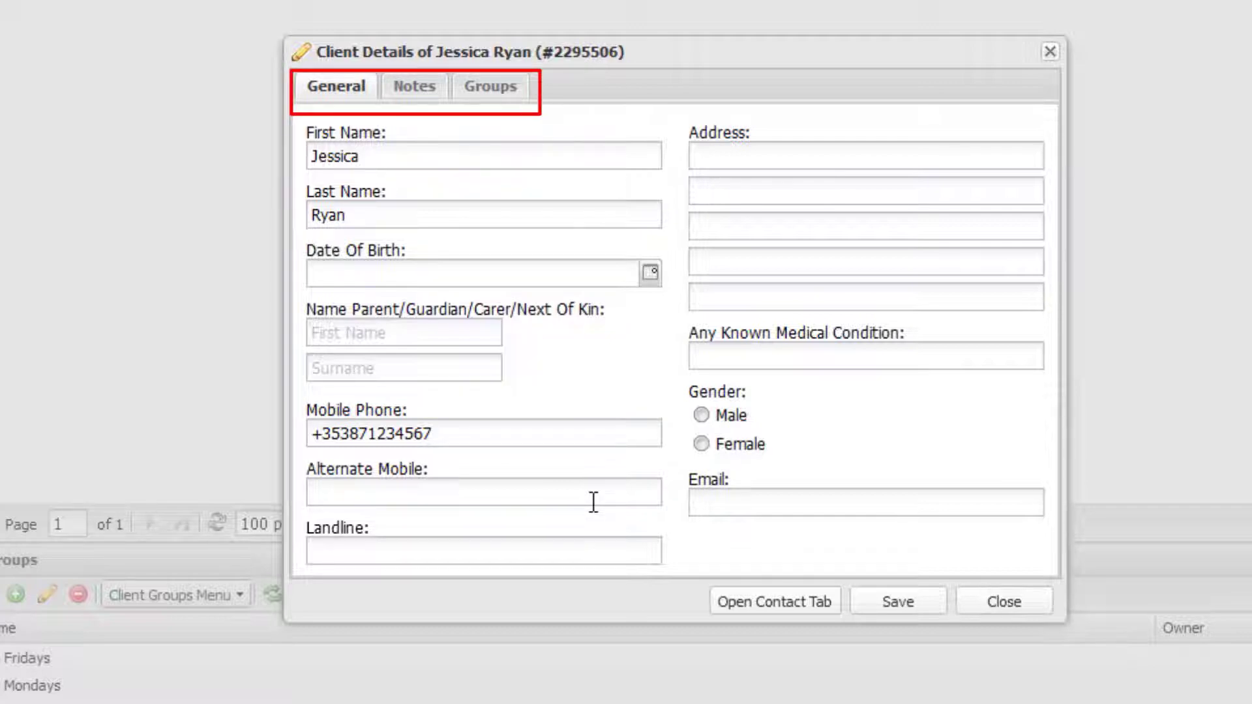
# - Tick Physio on the client's Groups tab and save the record
pyautogui.click(422, 98)
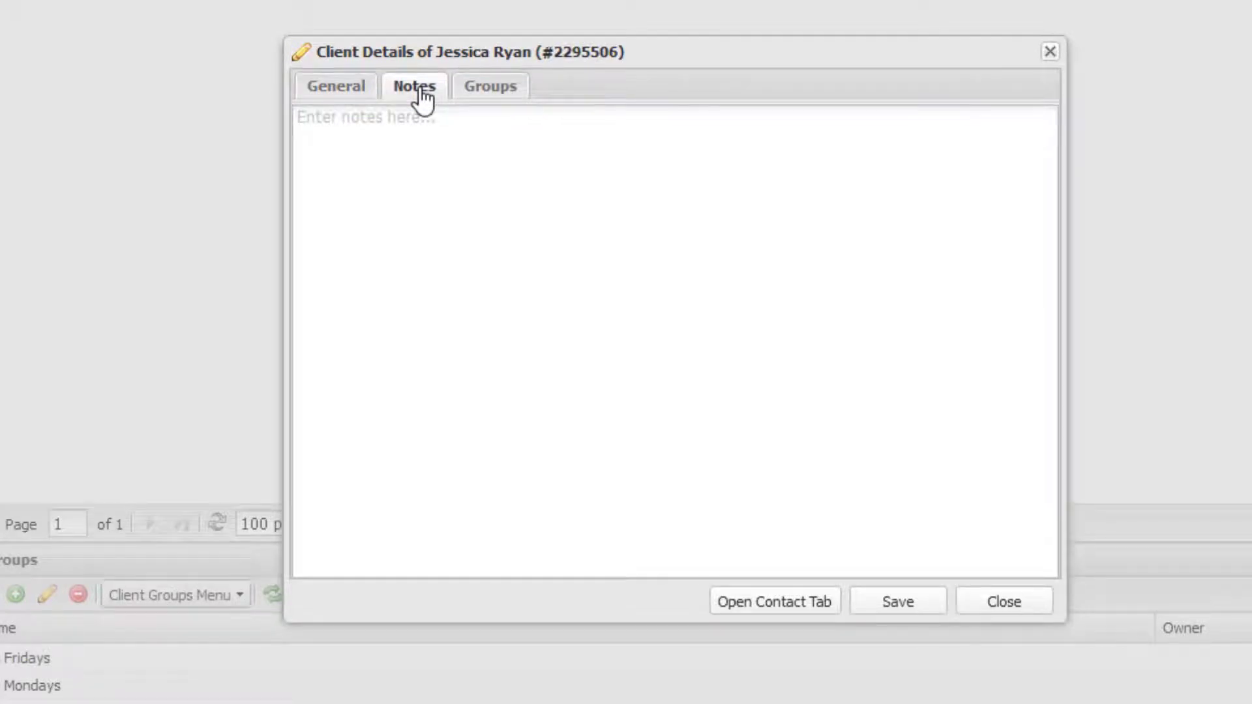
pyautogui.click(485, 103)
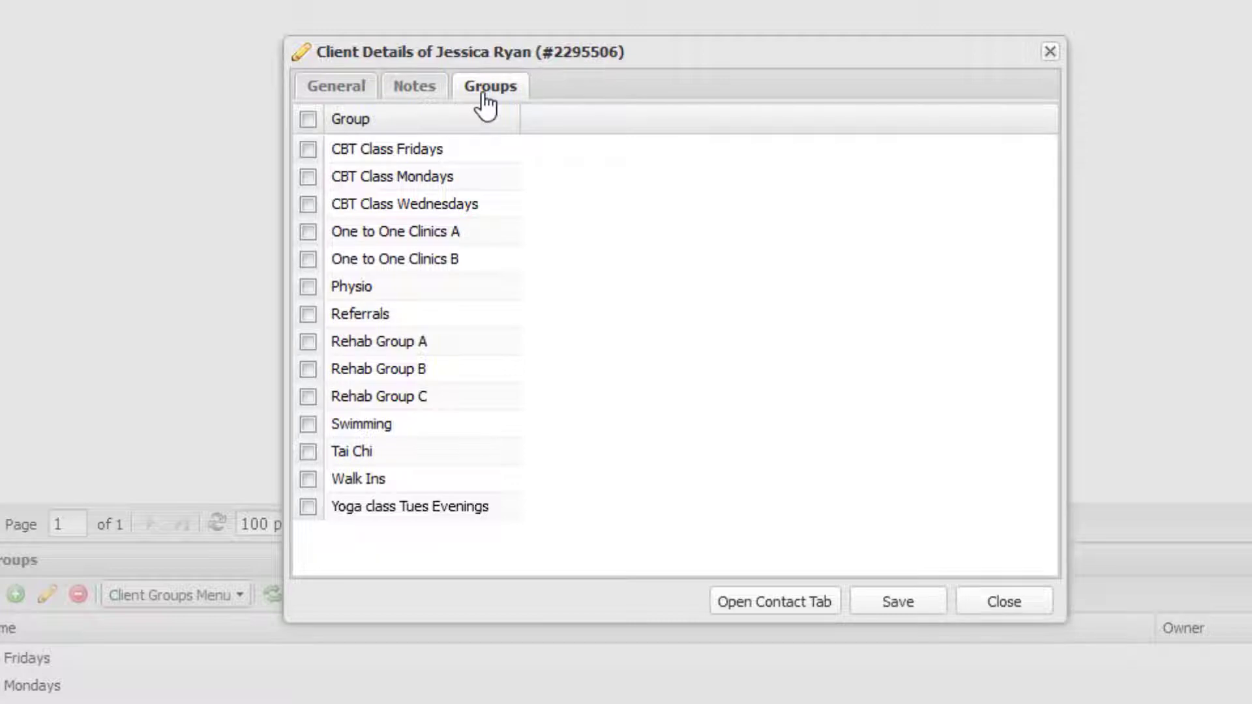
pyautogui.click(310, 284)
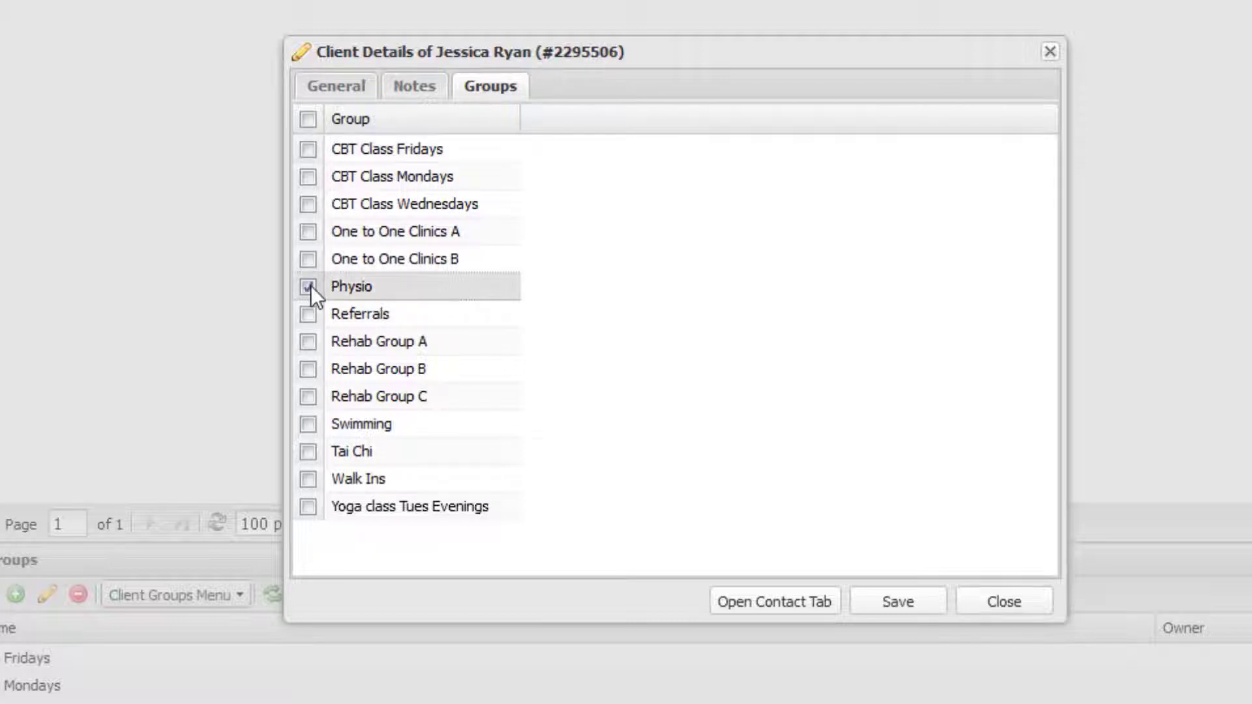
pyautogui.click(878, 604)
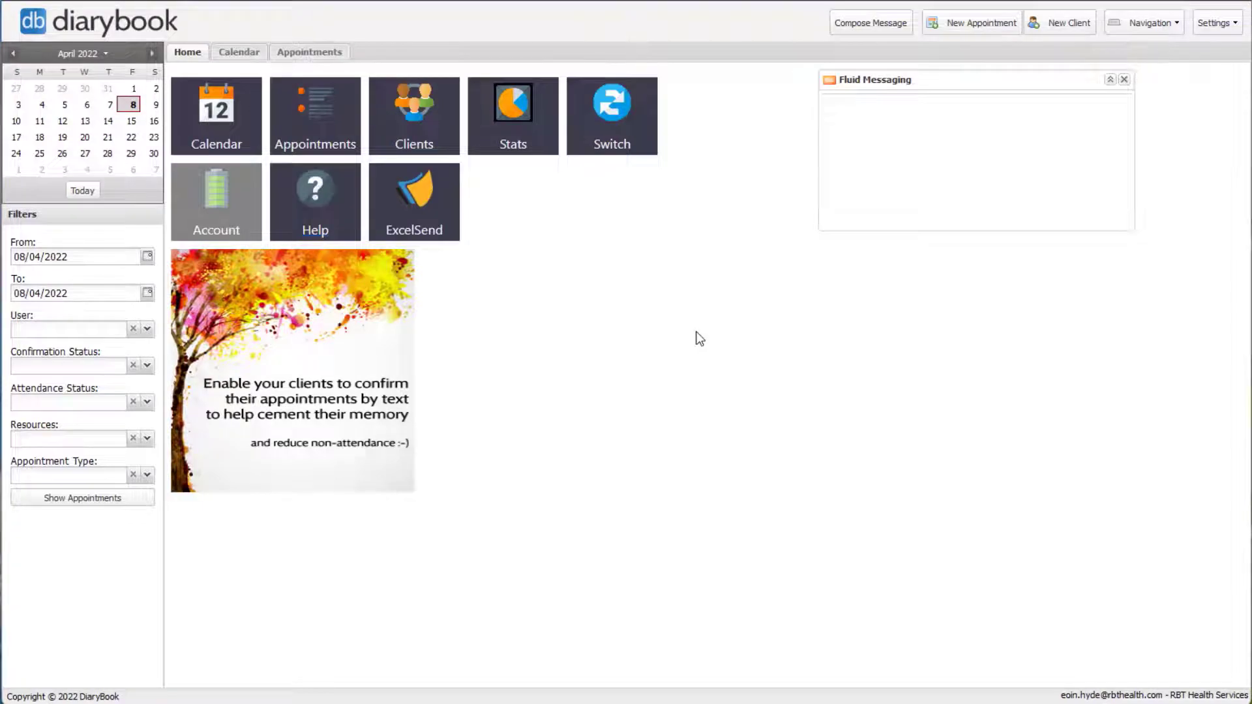
# - Start a new Therapy appointment for the new client with her practitioner
pyautogui.click(961, 26)
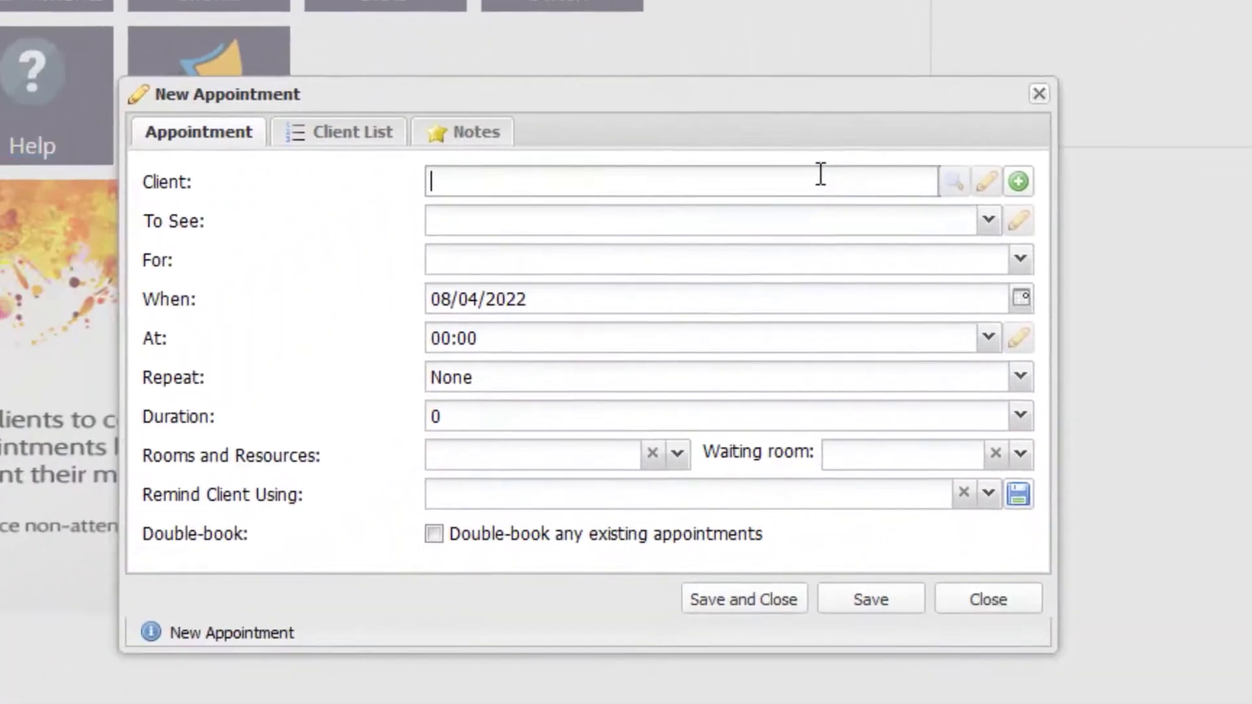
pyautogui.write('jess')
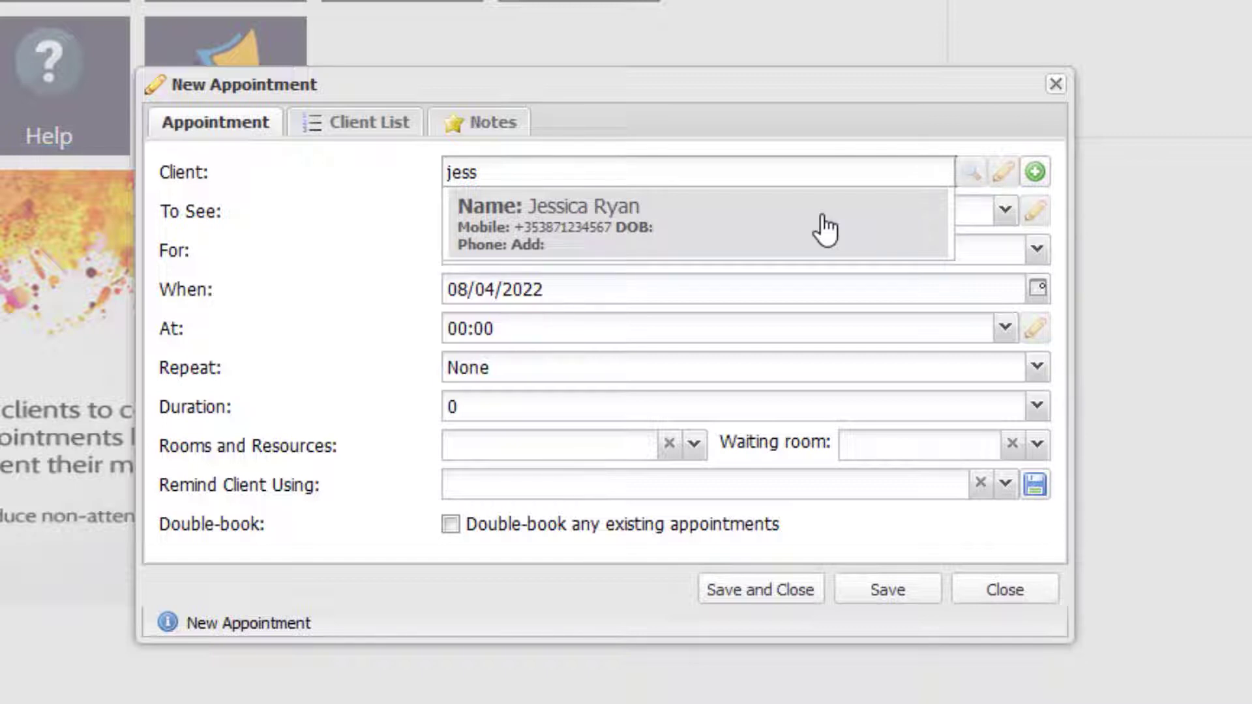
pyautogui.click(824, 222)
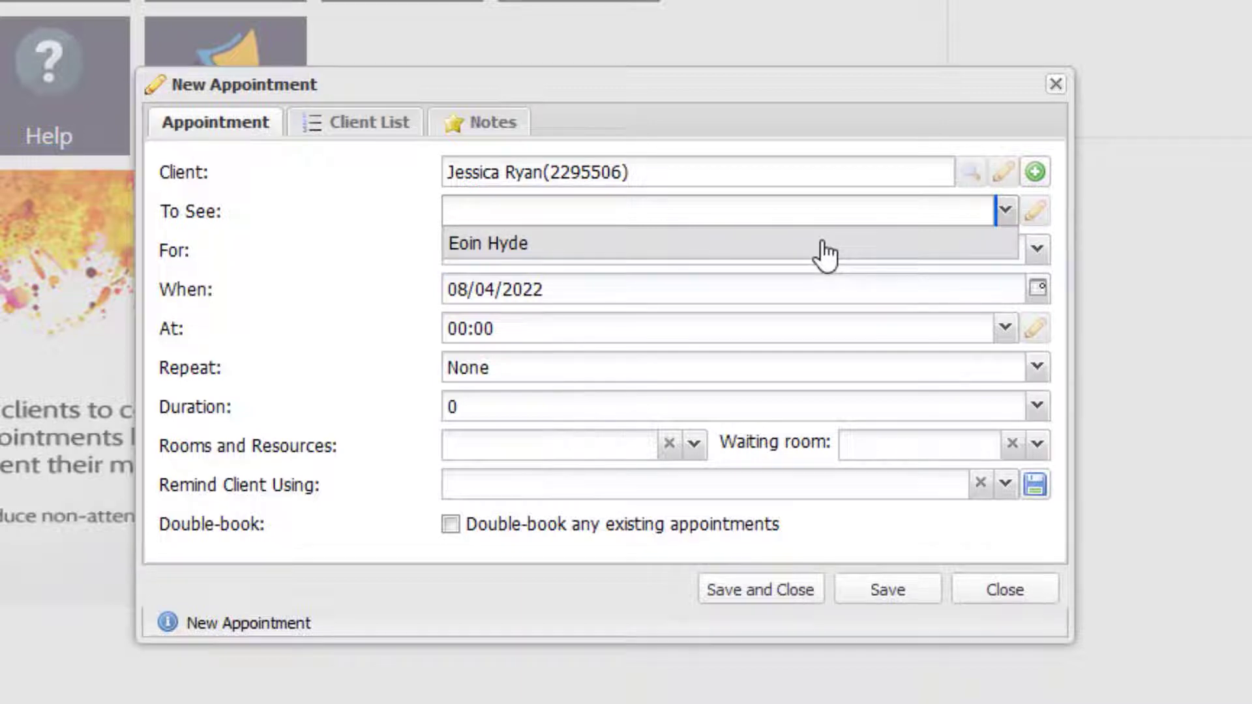
pyautogui.click(825, 247)
pyautogui.click(826, 253)
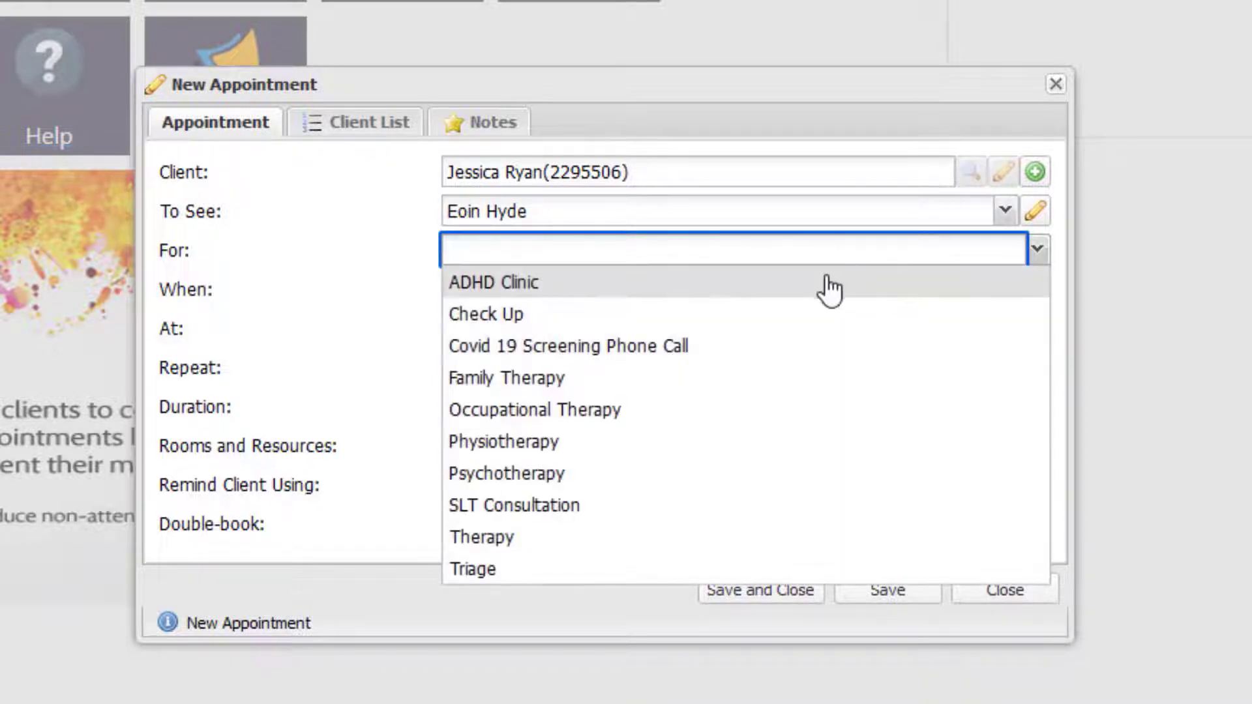
pyautogui.click(788, 541)
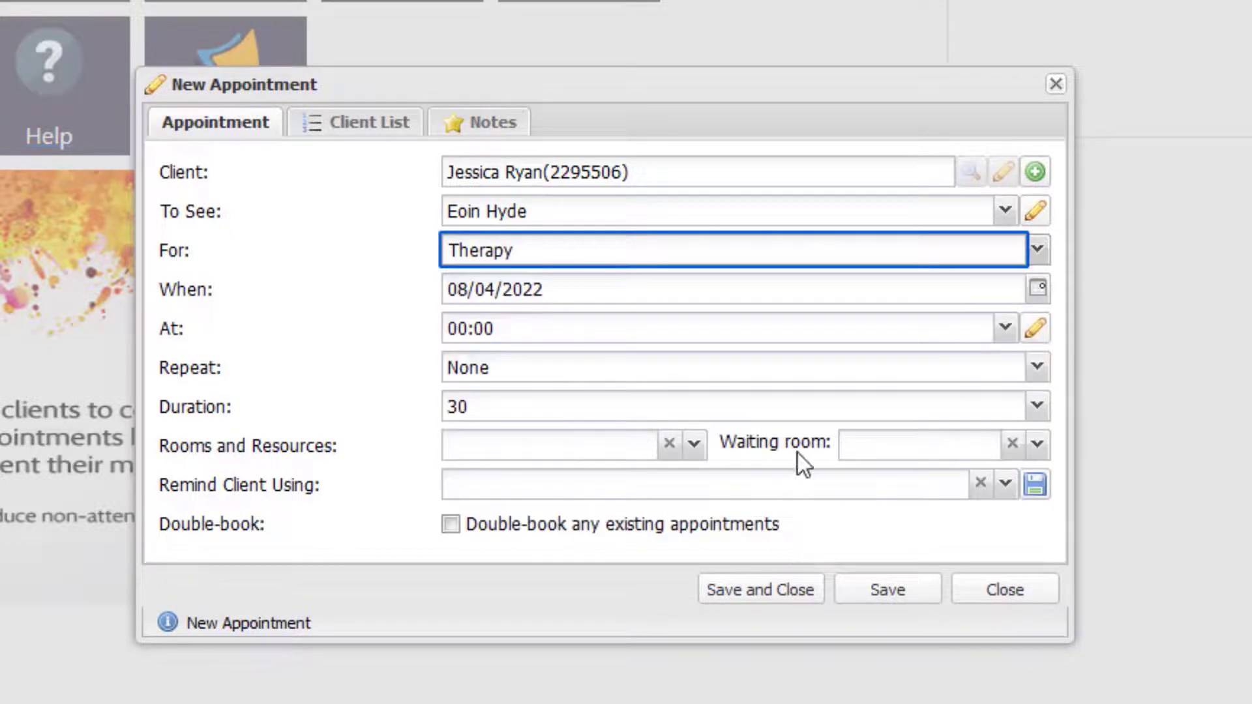
# - Set the appointment to 13/04/2022 at 09:00, leaving Repeat at None
pyautogui.click(1036, 289)
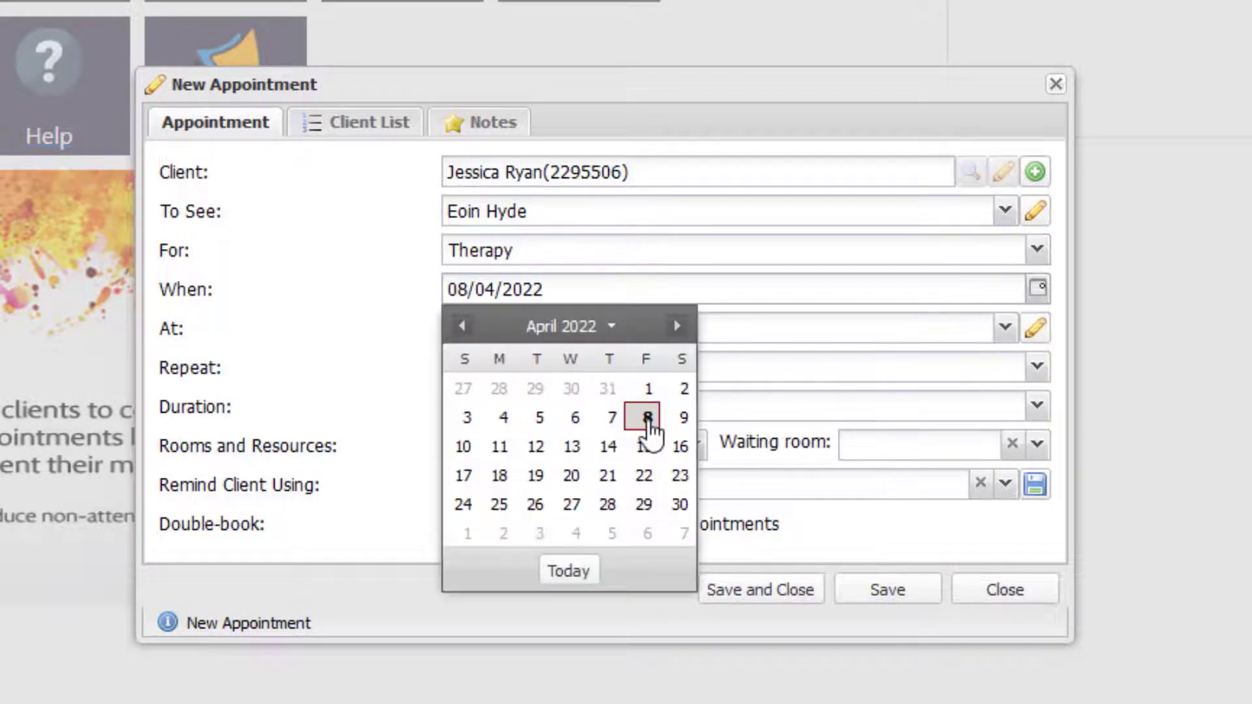
pyautogui.click(574, 448)
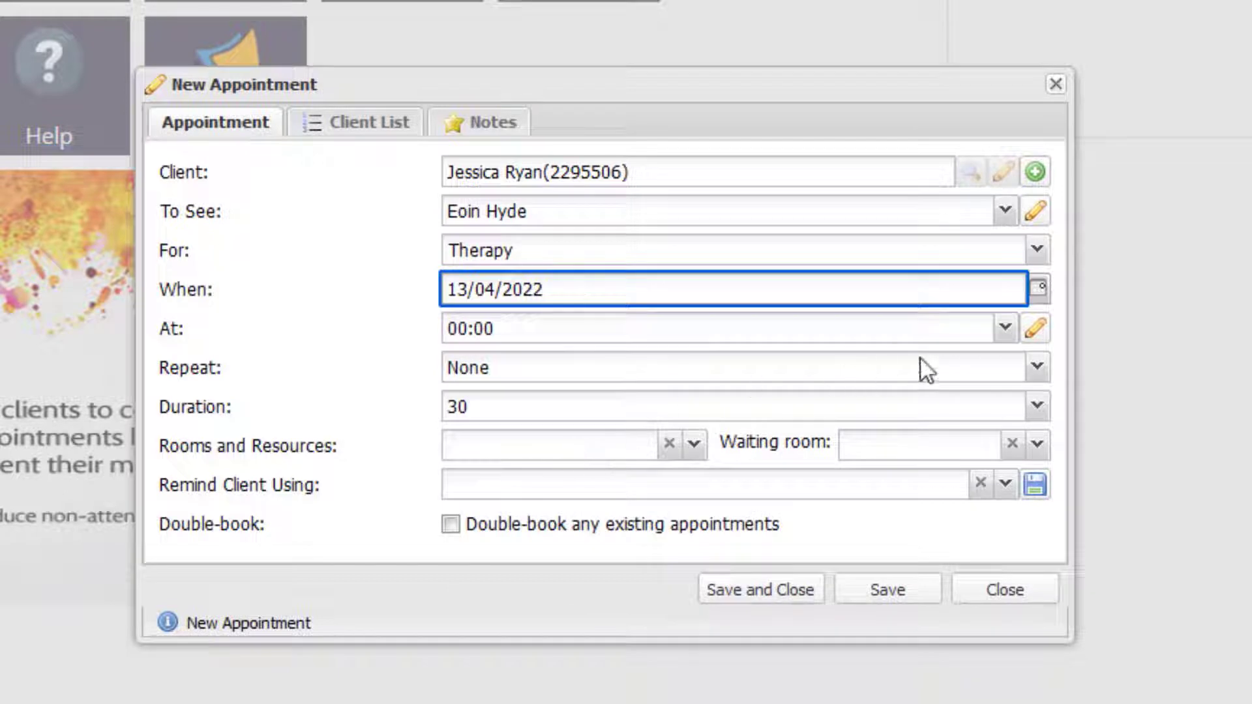
pyautogui.click(1006, 331)
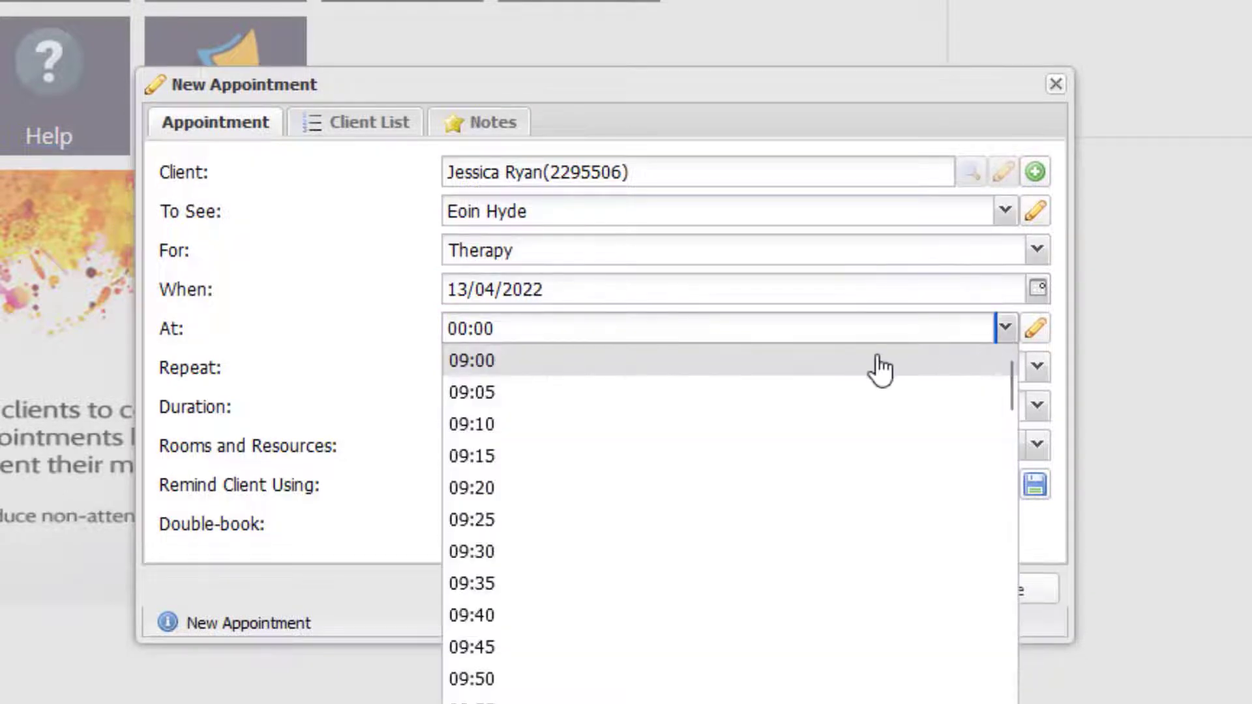
pyautogui.click(881, 362)
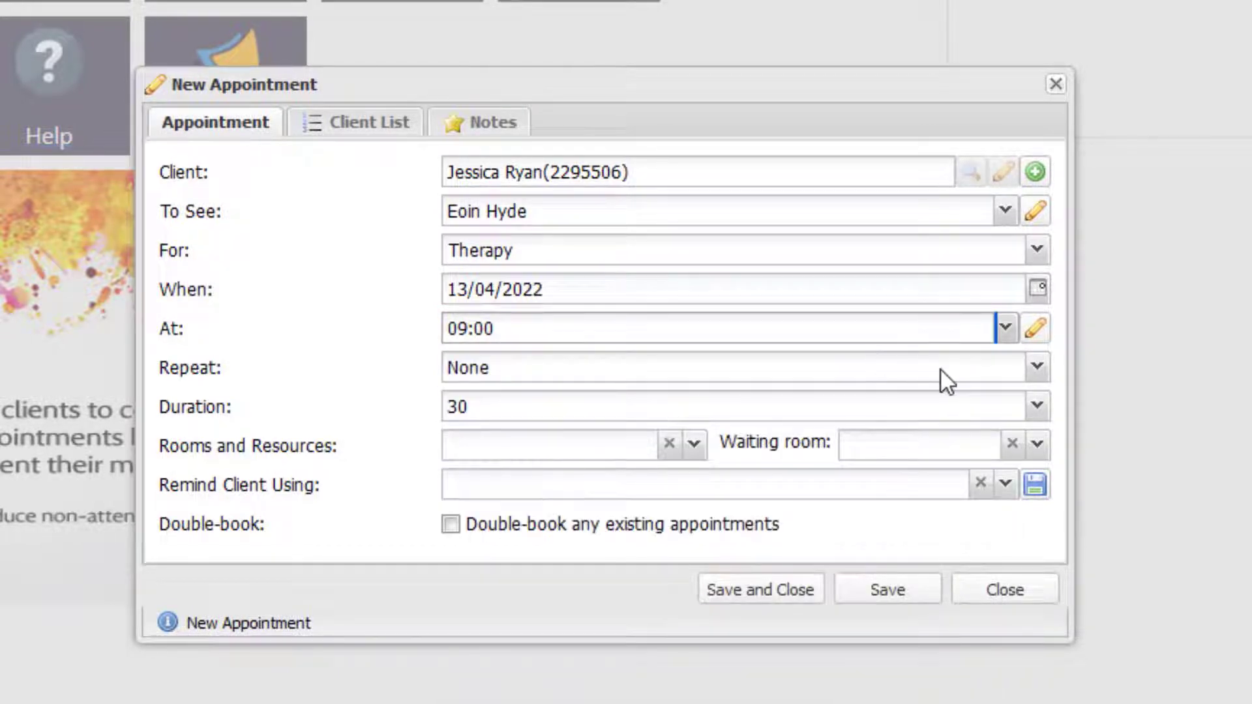
pyautogui.click(1036, 382)
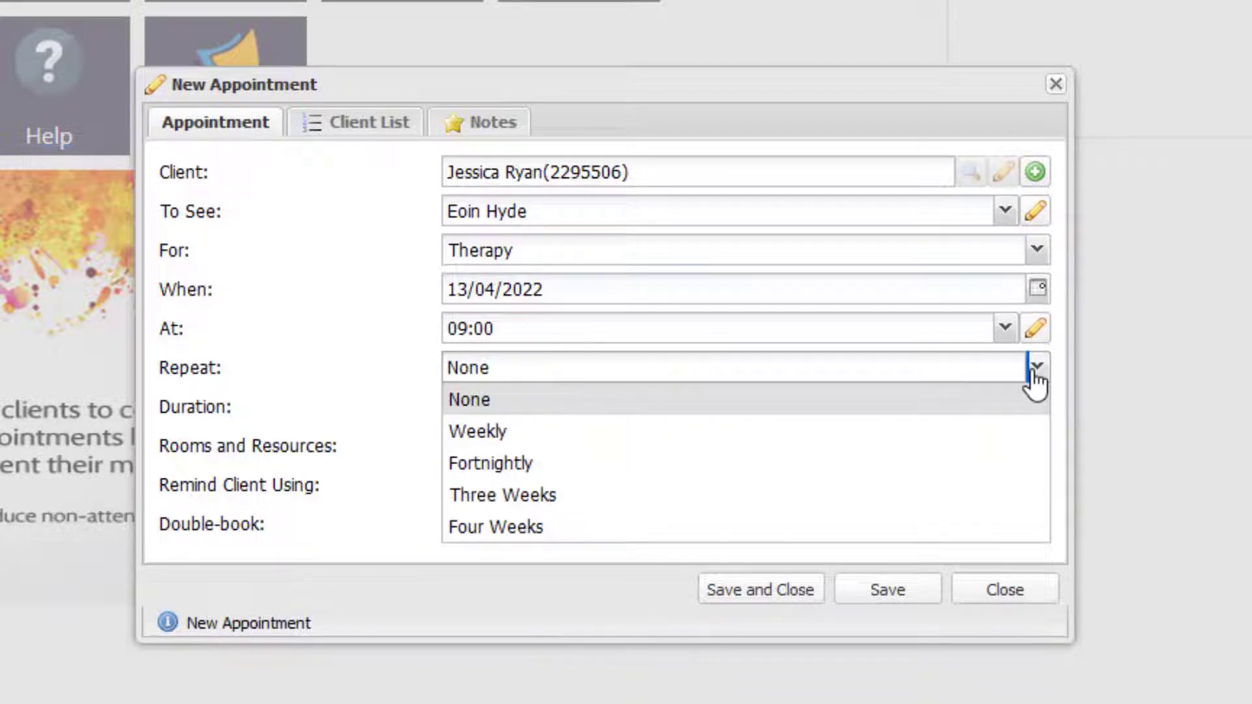
pyautogui.click(1036, 382)
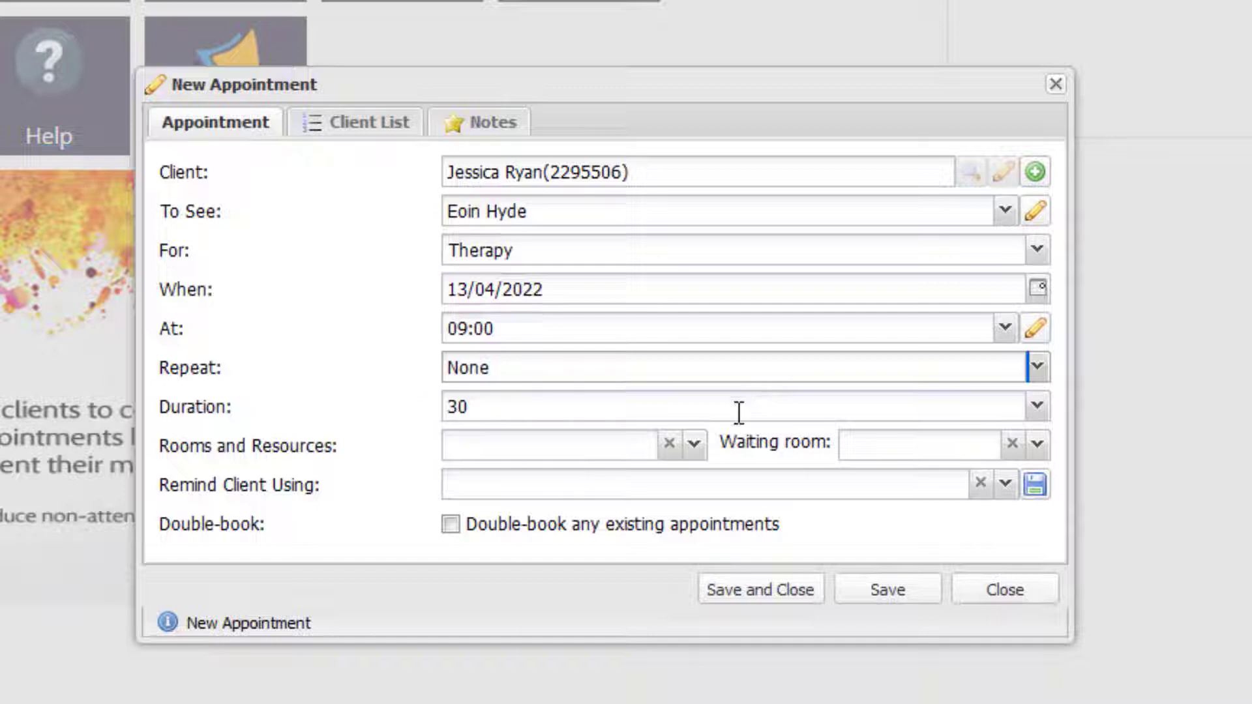
# - Review the Rooms and Waiting room lists, leaving both unset
pyautogui.click(690, 437)
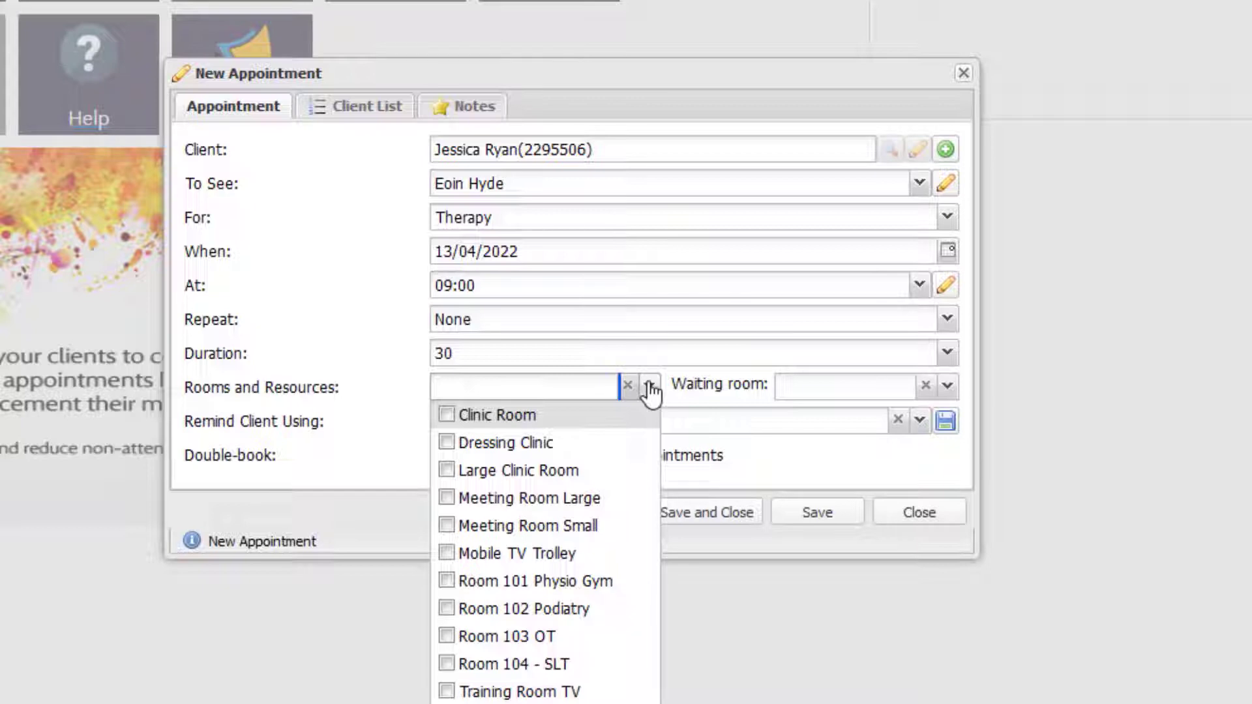
pyautogui.click(651, 389)
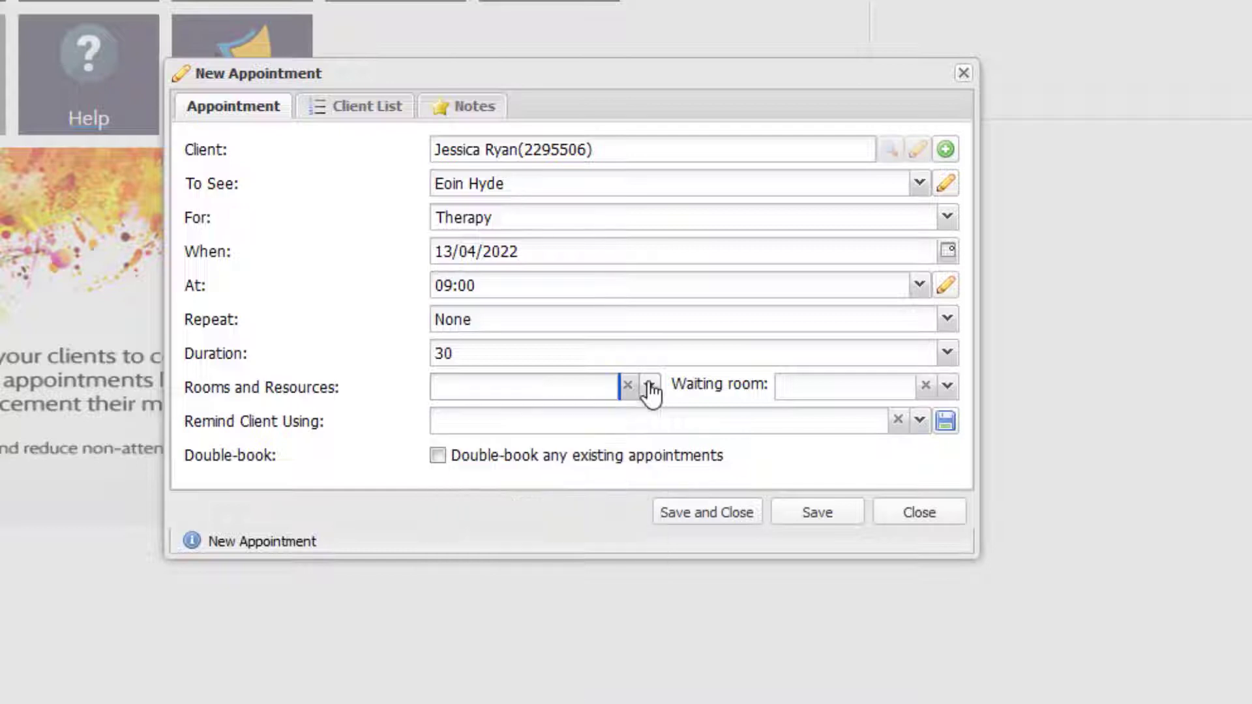
pyautogui.click(947, 389)
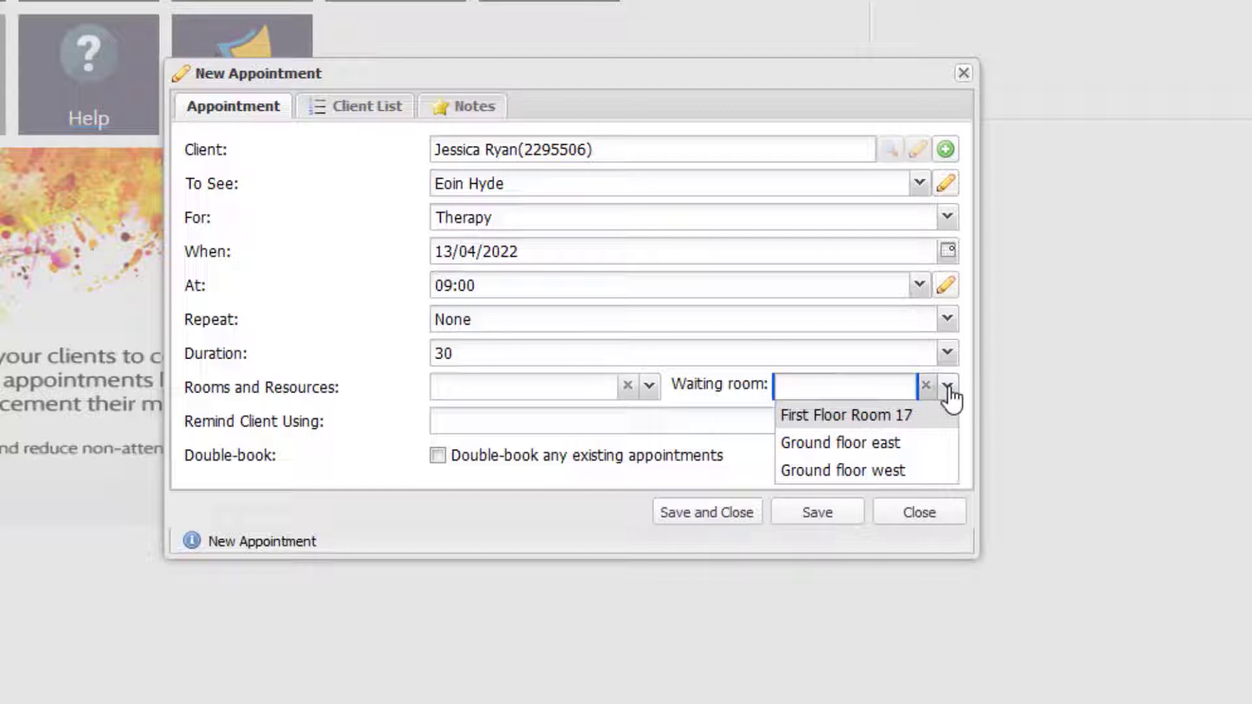
pyautogui.click(948, 391)
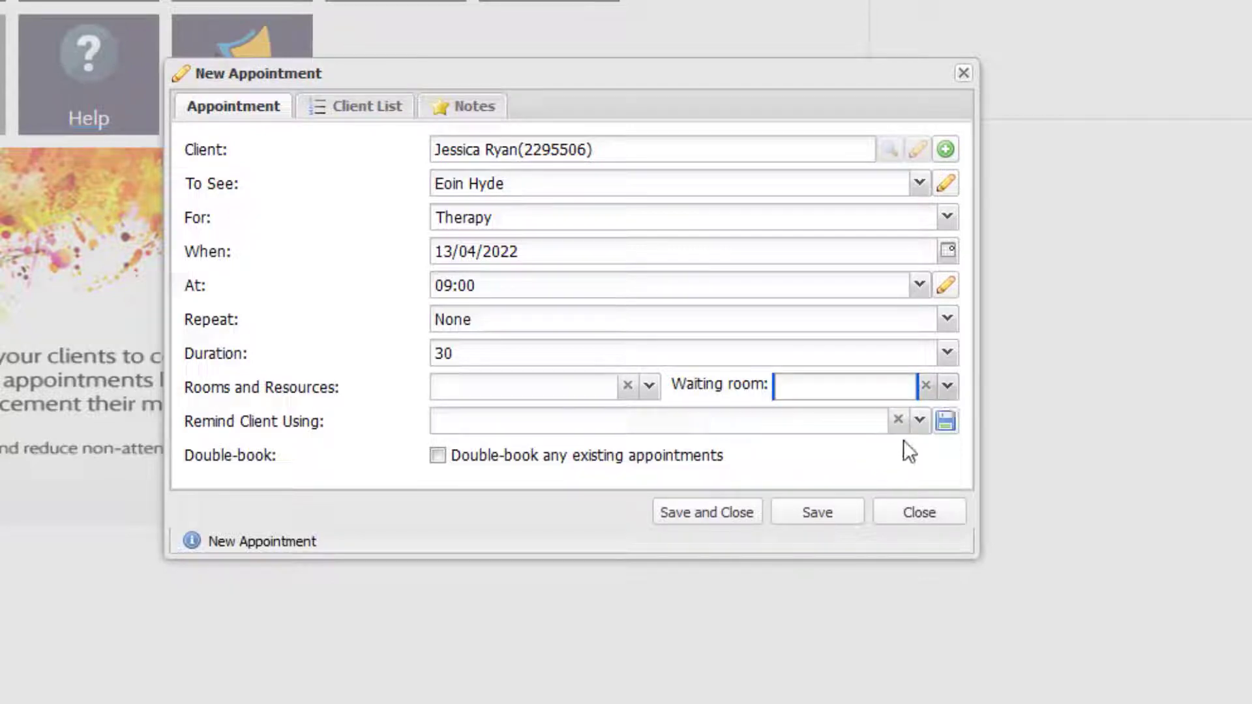
# - Choose Generic reminder for the client and save it as the default reminder
pyautogui.click(920, 423)
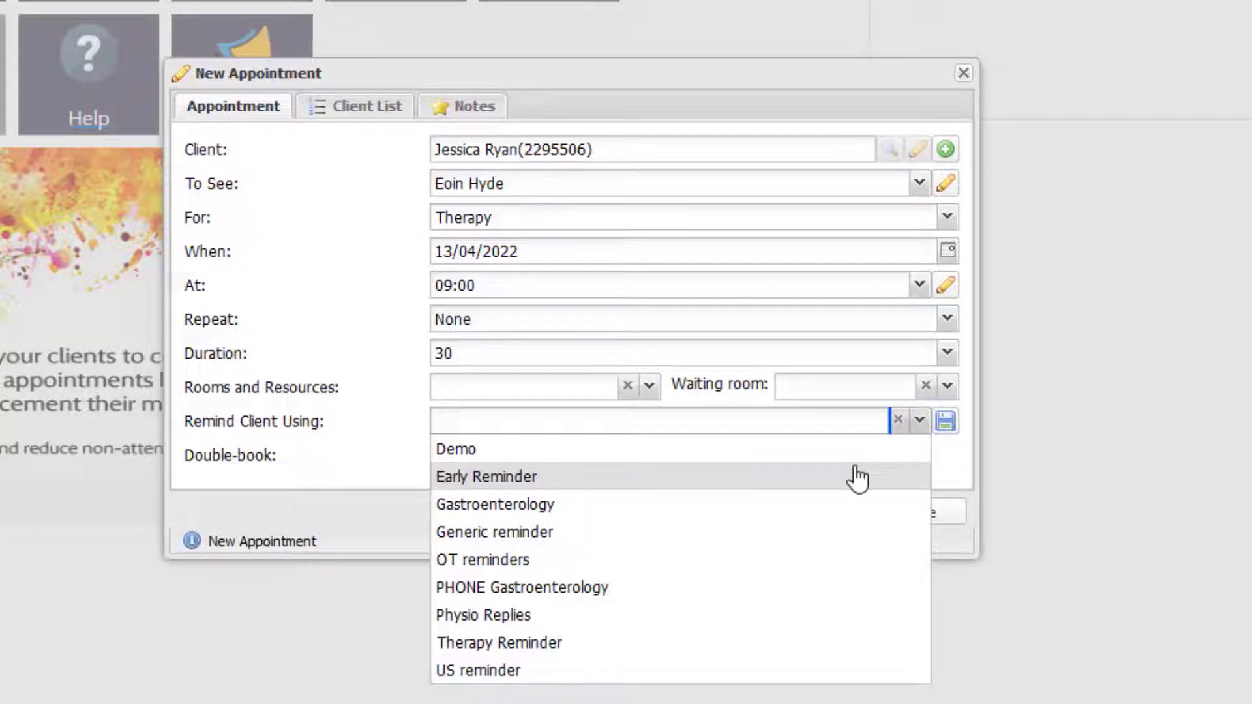
pyautogui.click(828, 530)
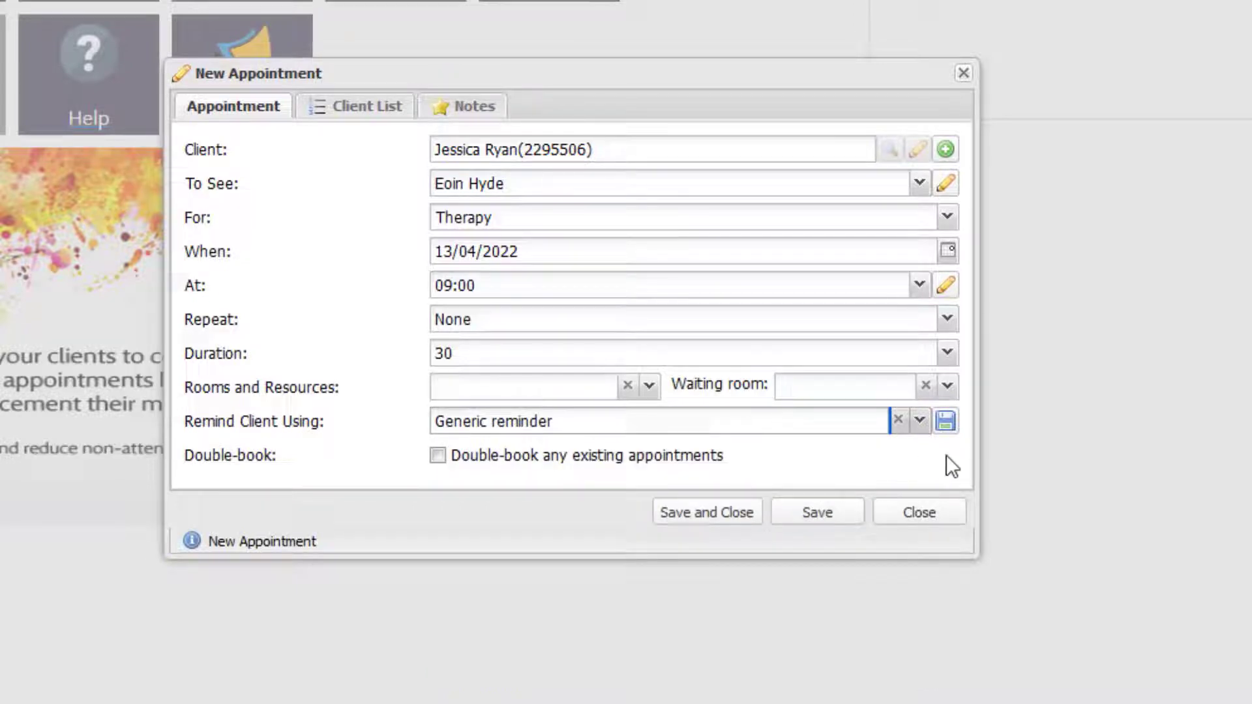
pyautogui.click(946, 423)
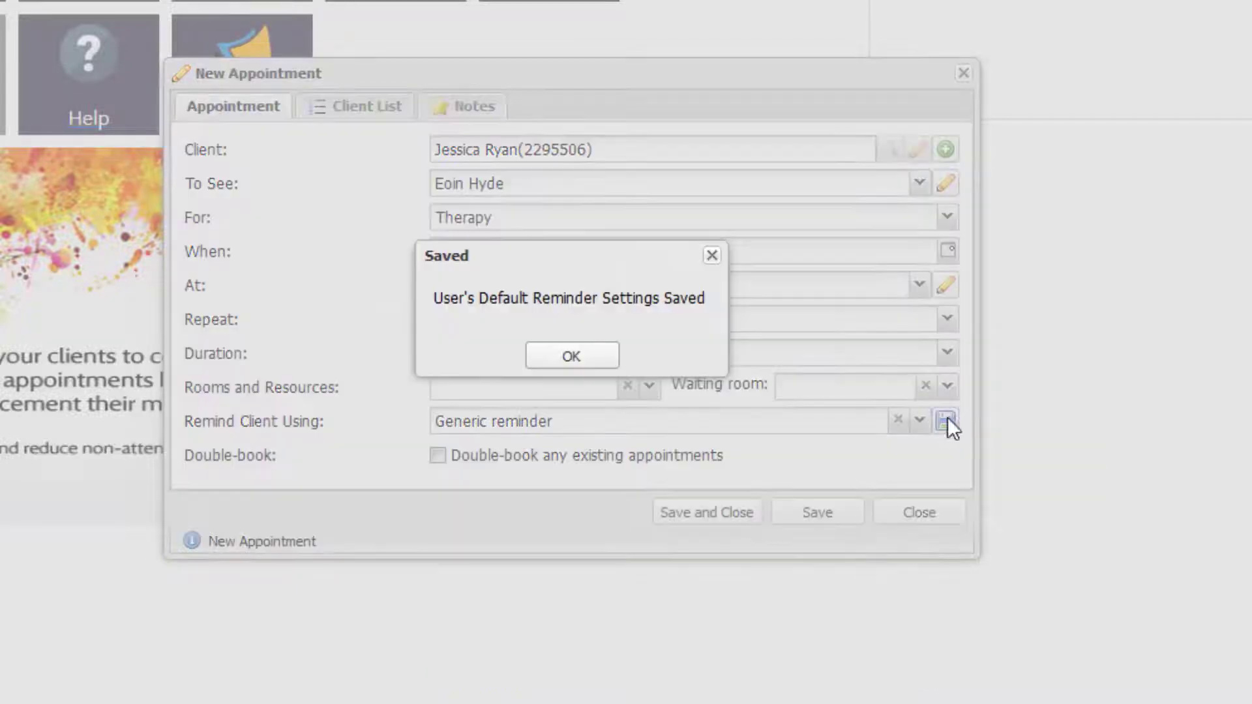
# - Save the appointment and list 13/04/2022 to see the 9:00 Therapy booking
pyautogui.click(572, 357)
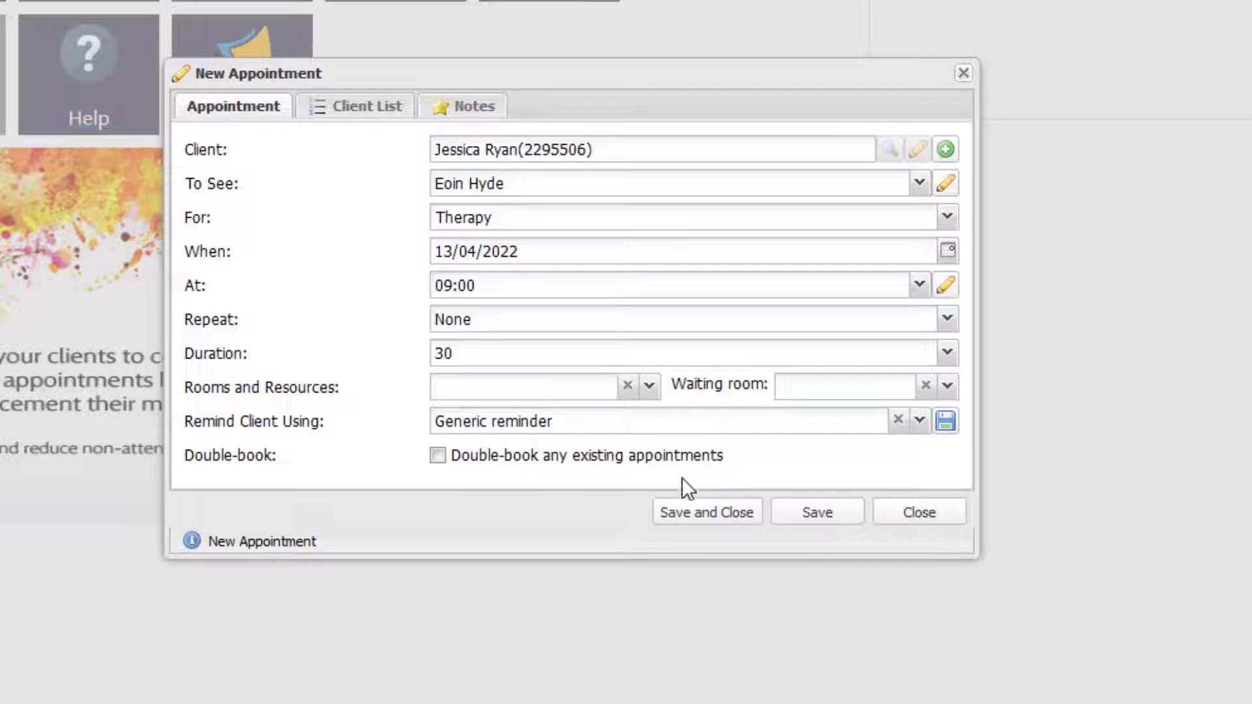
pyautogui.click(685, 515)
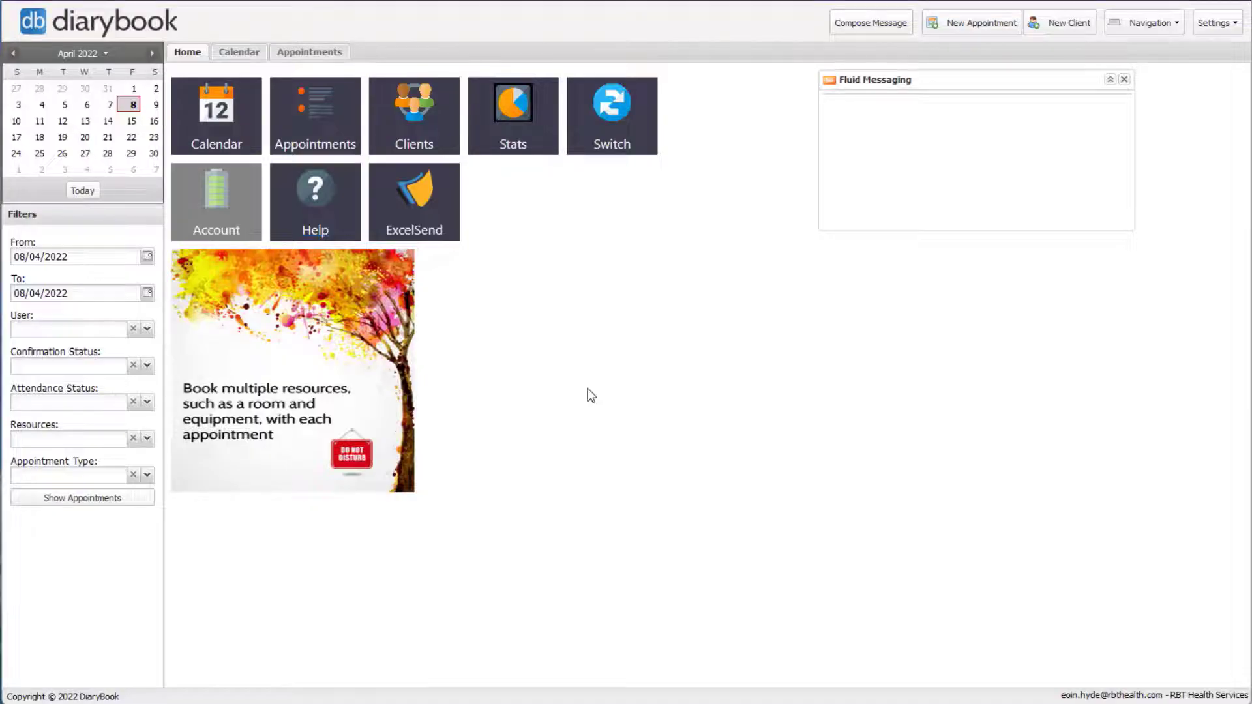
pyautogui.click(84, 122)
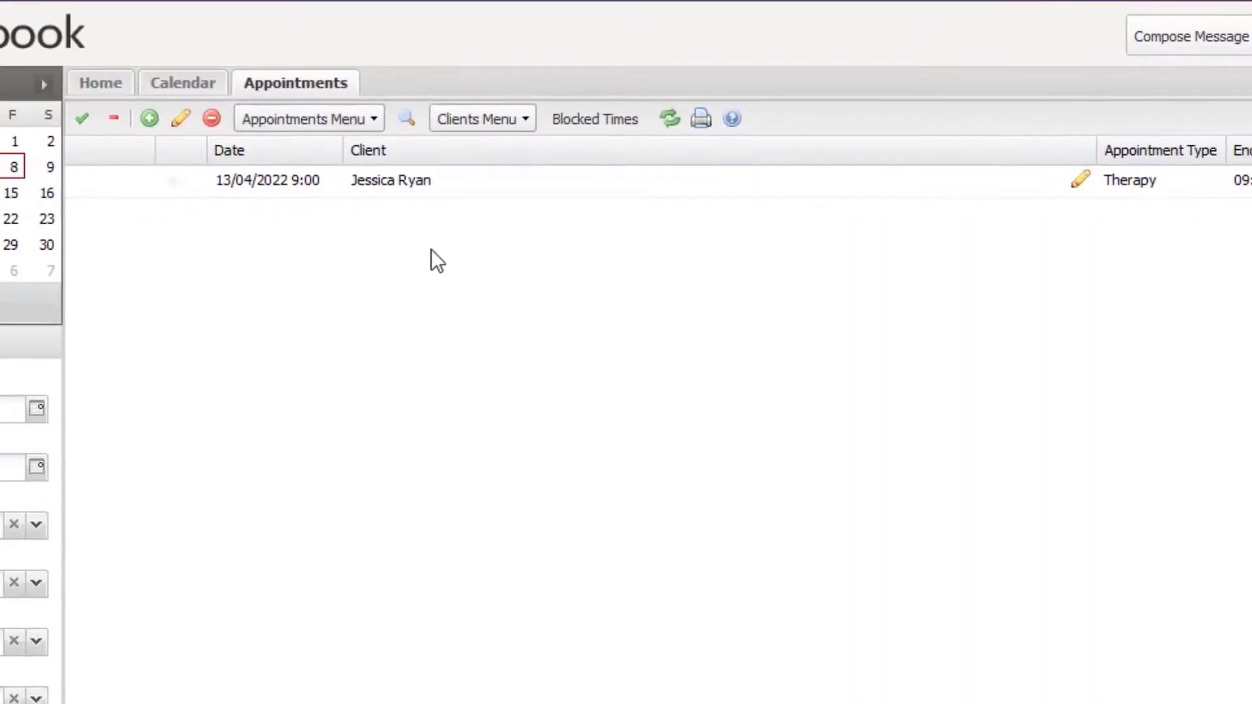
# - Review the booked therapy appointment's details, save and close them unchanged, then sign out of DiaryBook
pyautogui.click(397, 193)
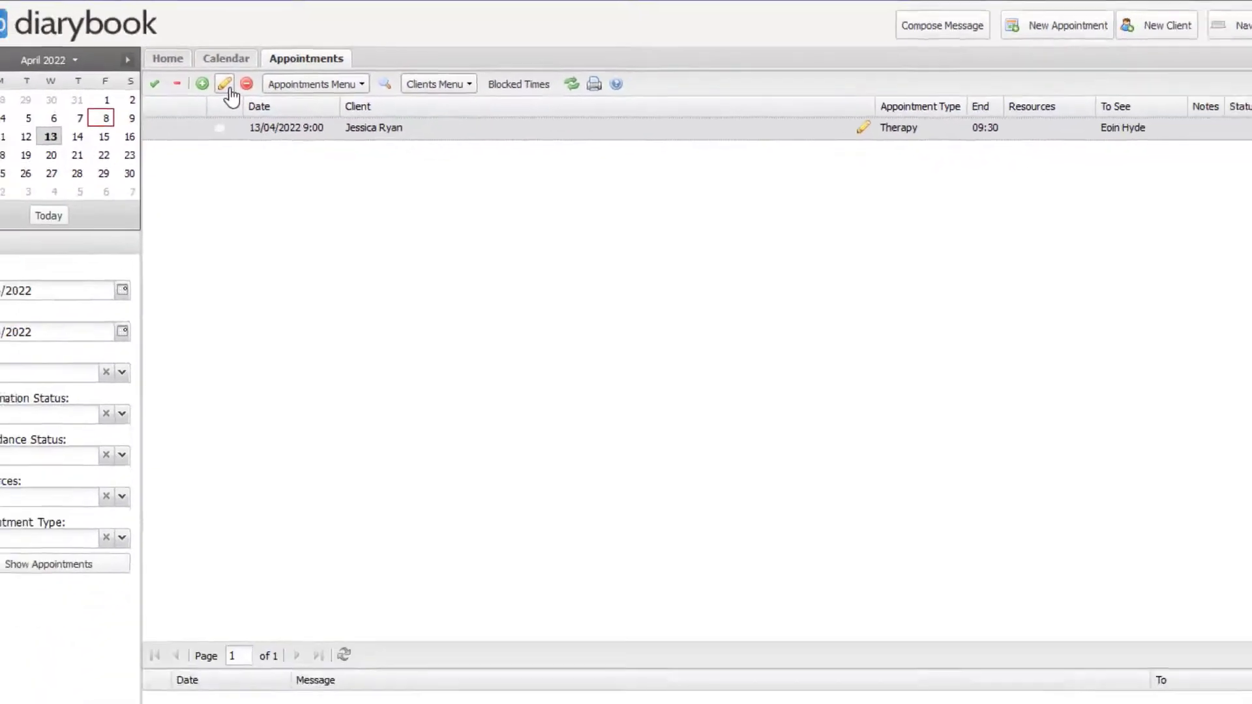
pyautogui.click(225, 85)
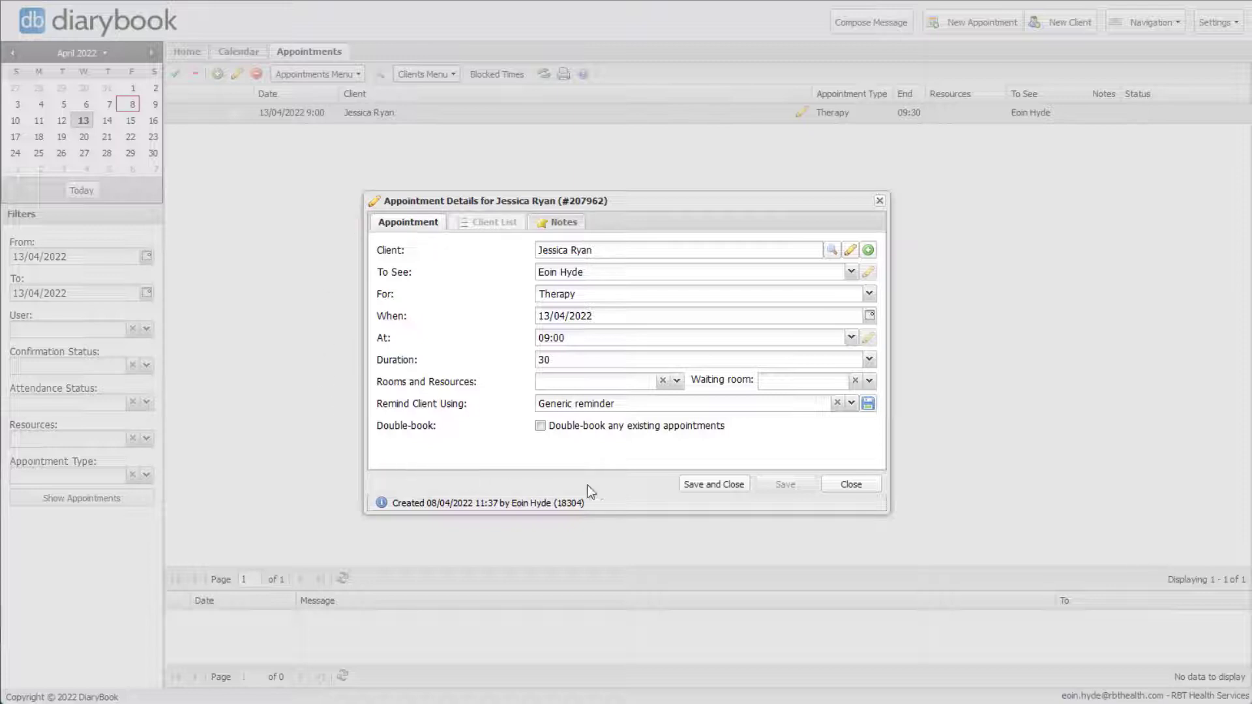
pyautogui.click(709, 490)
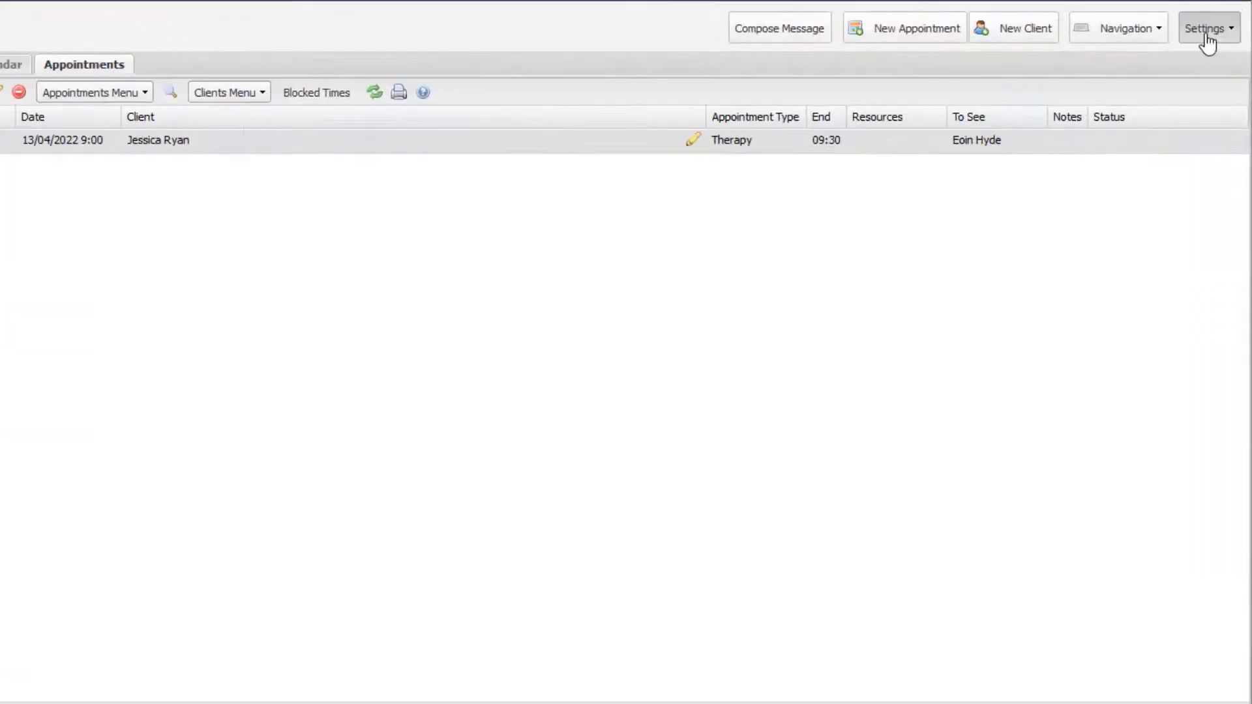
pyautogui.click(1207, 37)
pyautogui.click(1185, 208)
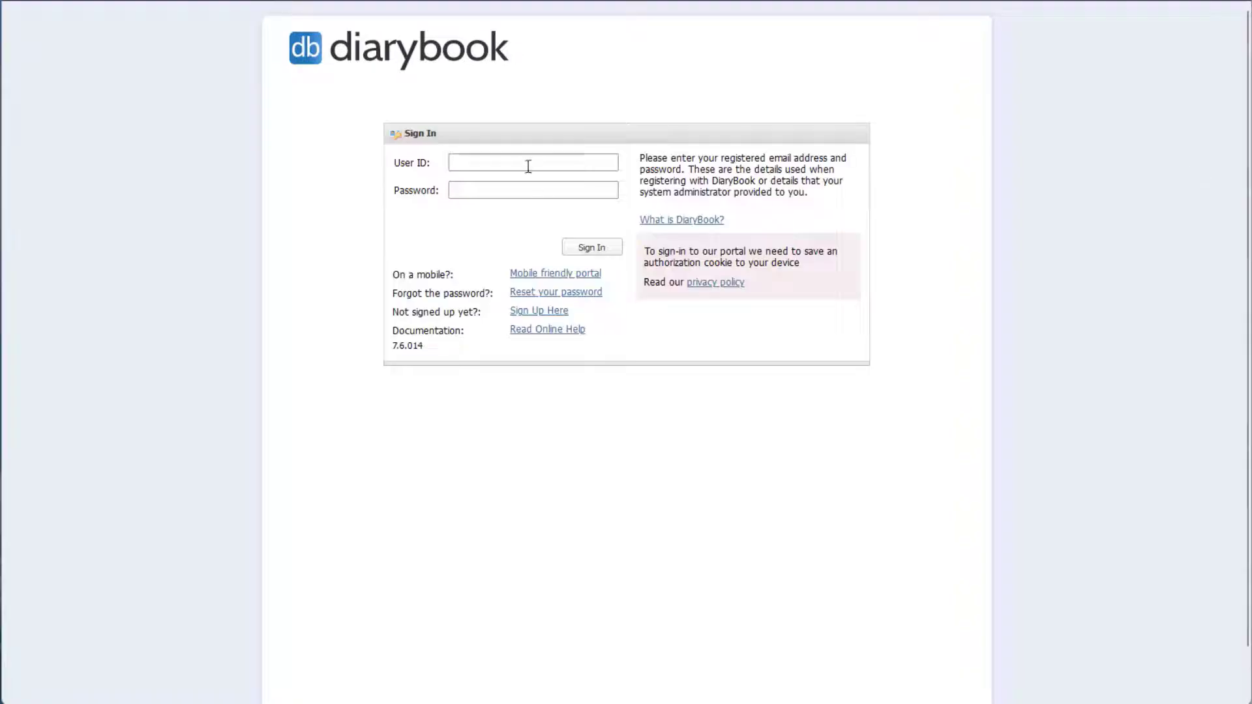
# - Sign in as the second account, accepting the autocompleted user ID and entering its password
pyautogui.click(528, 167)
pyautogui.write('dos')
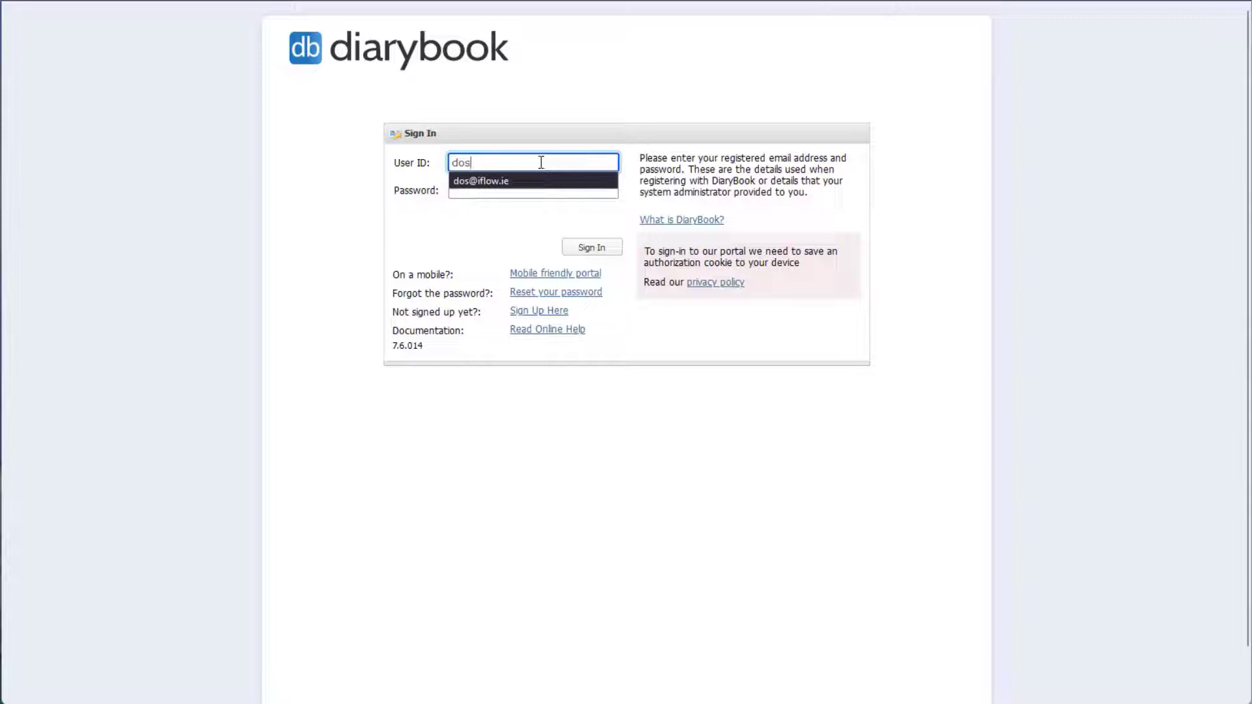
pyautogui.press('Return')
pyautogui.press('Tab')
pyautogui.write('****')
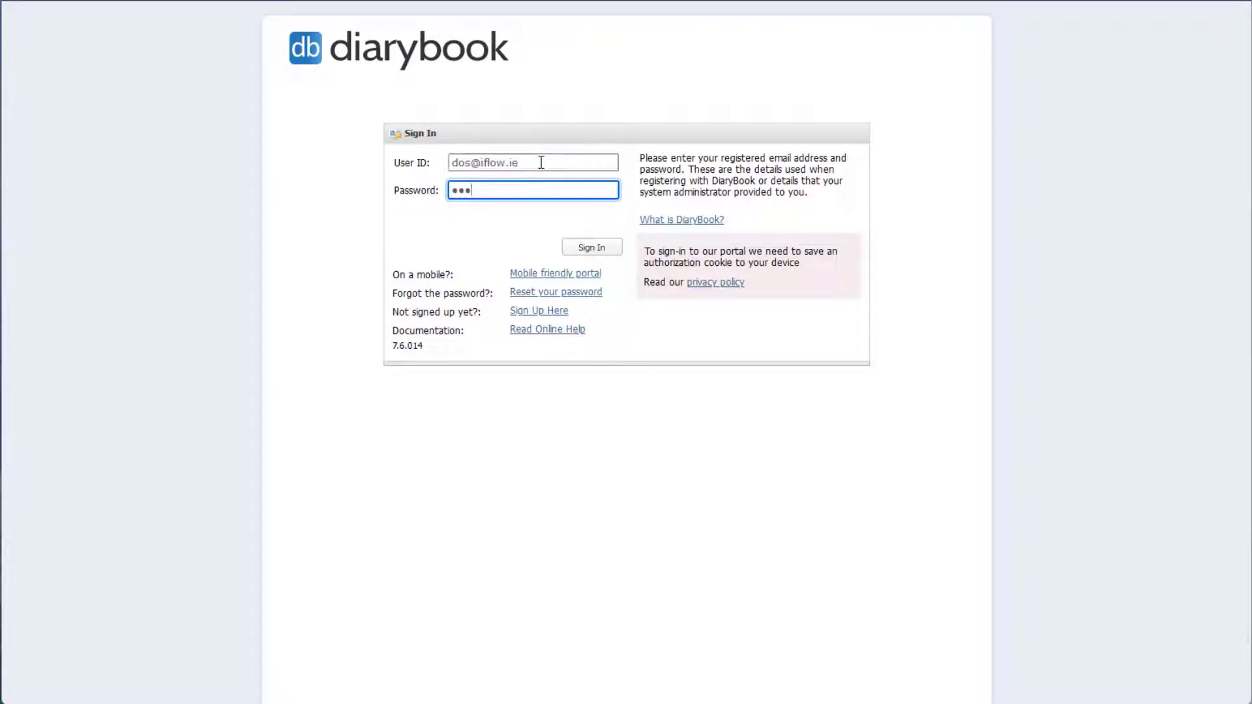
pyautogui.write('*****')
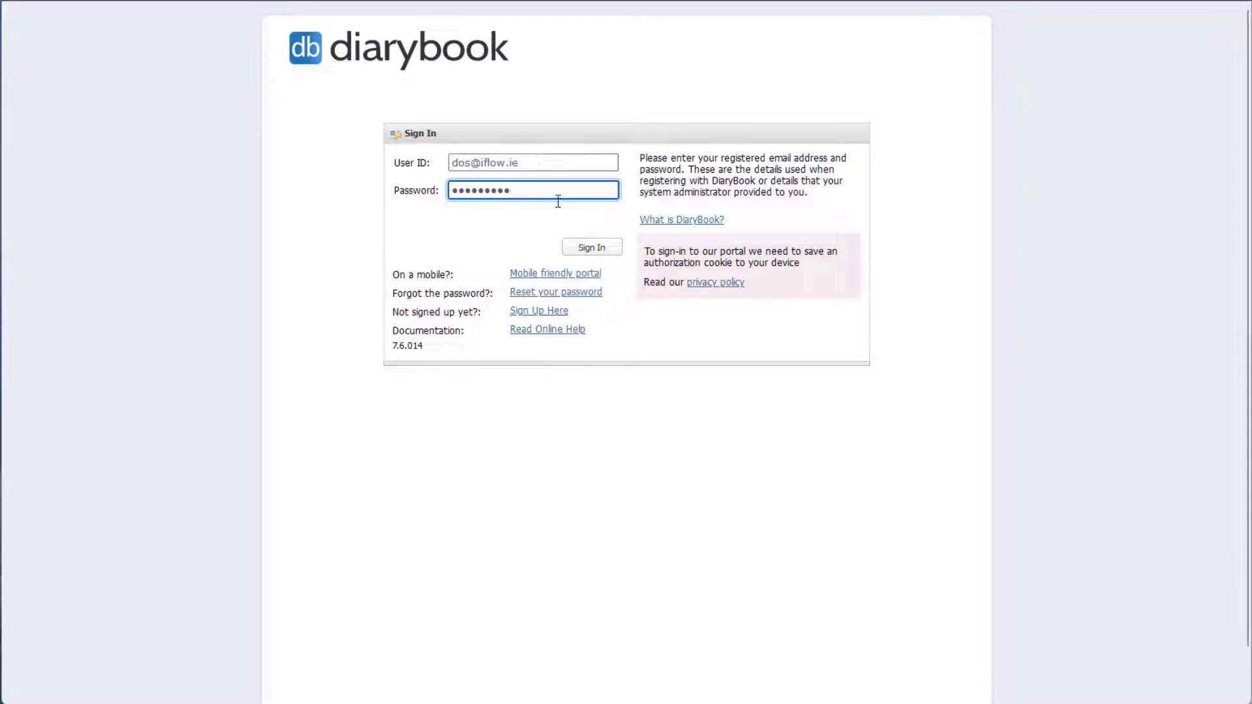
pyautogui.click(584, 250)
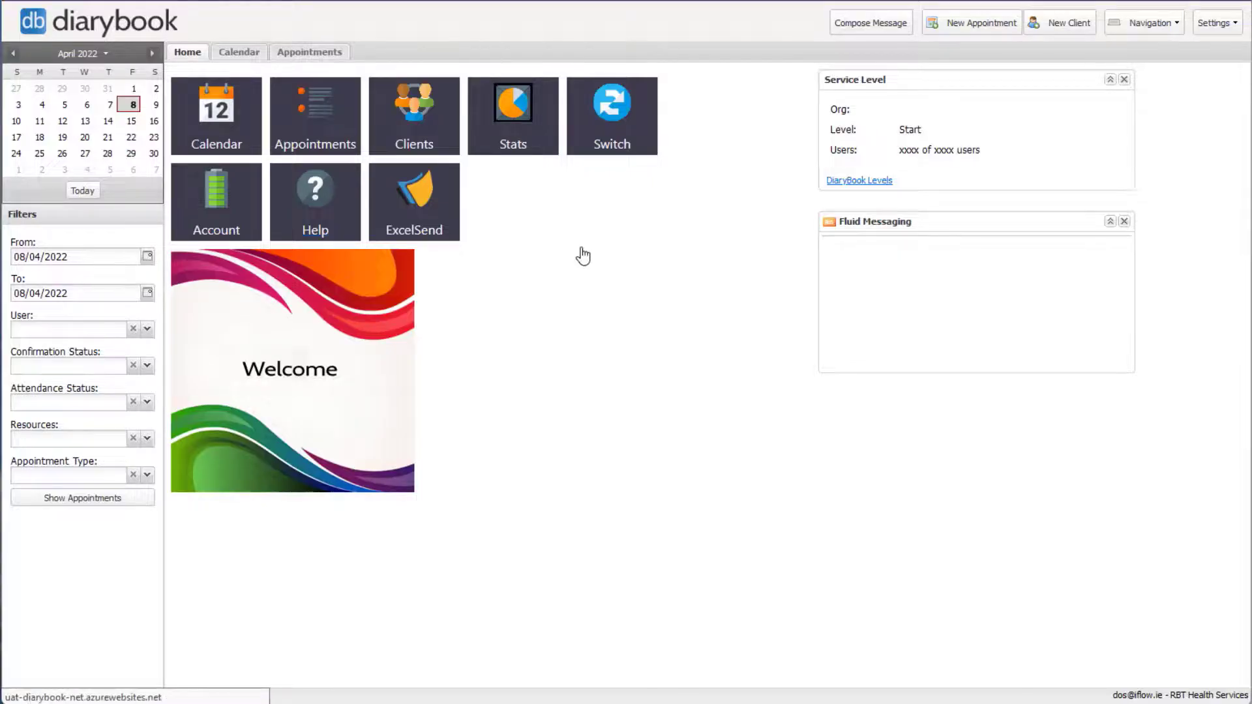
# - Show the 13/04/2022 appointments and read a client's reminder reply 'sorry I can't make that time'
pyautogui.click(87, 123)
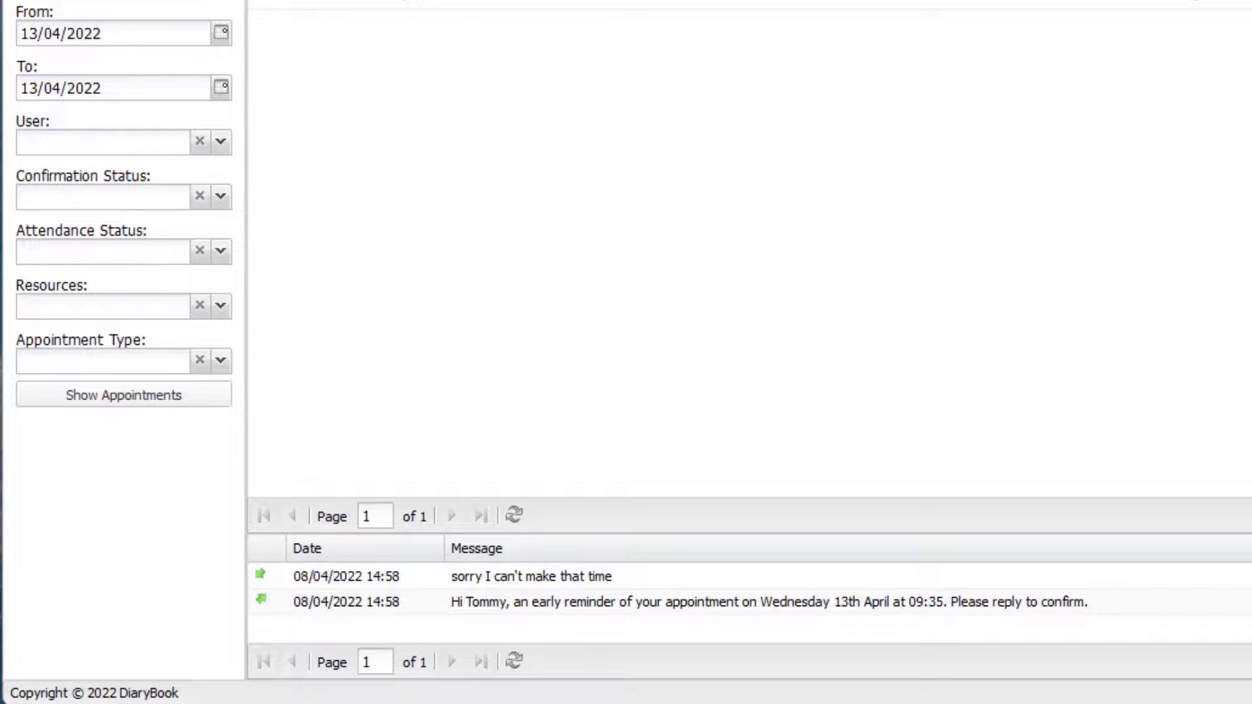
# - Read the messages for the 9:55 and 10:05 triage appointments; 10:05 replied 'not sure I can make it'
pyautogui.click(413, 0)
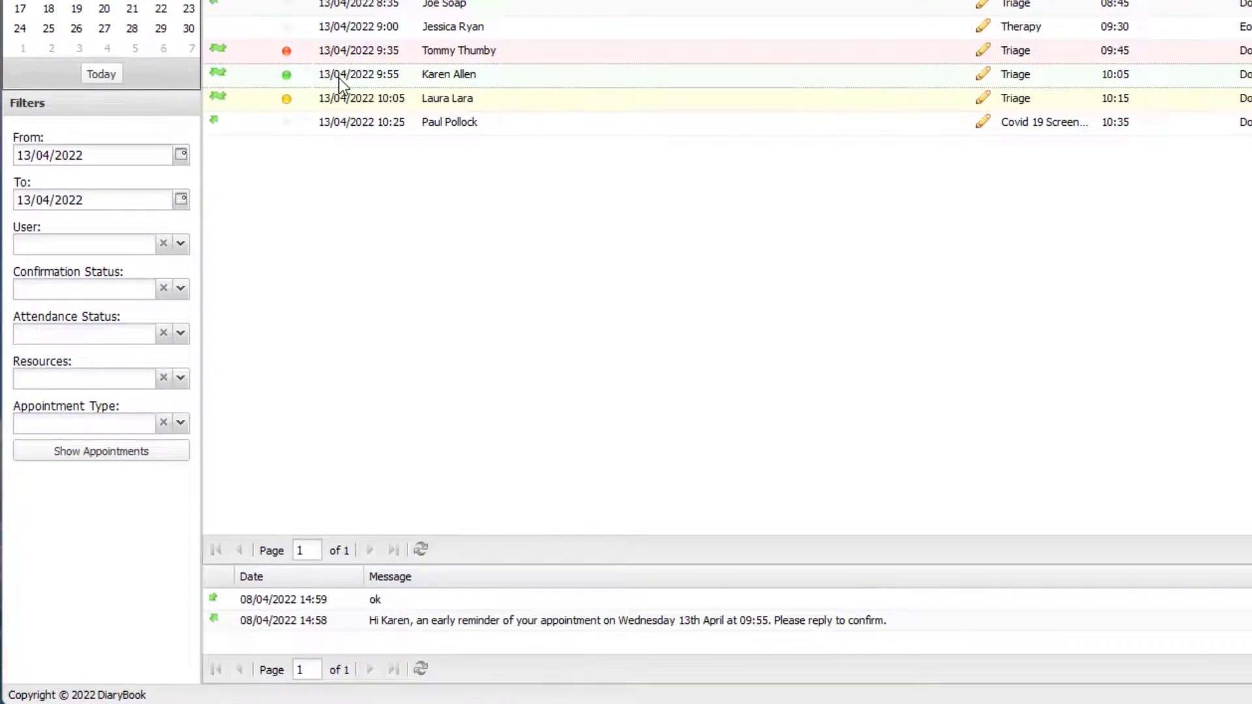
pyautogui.click(339, 103)
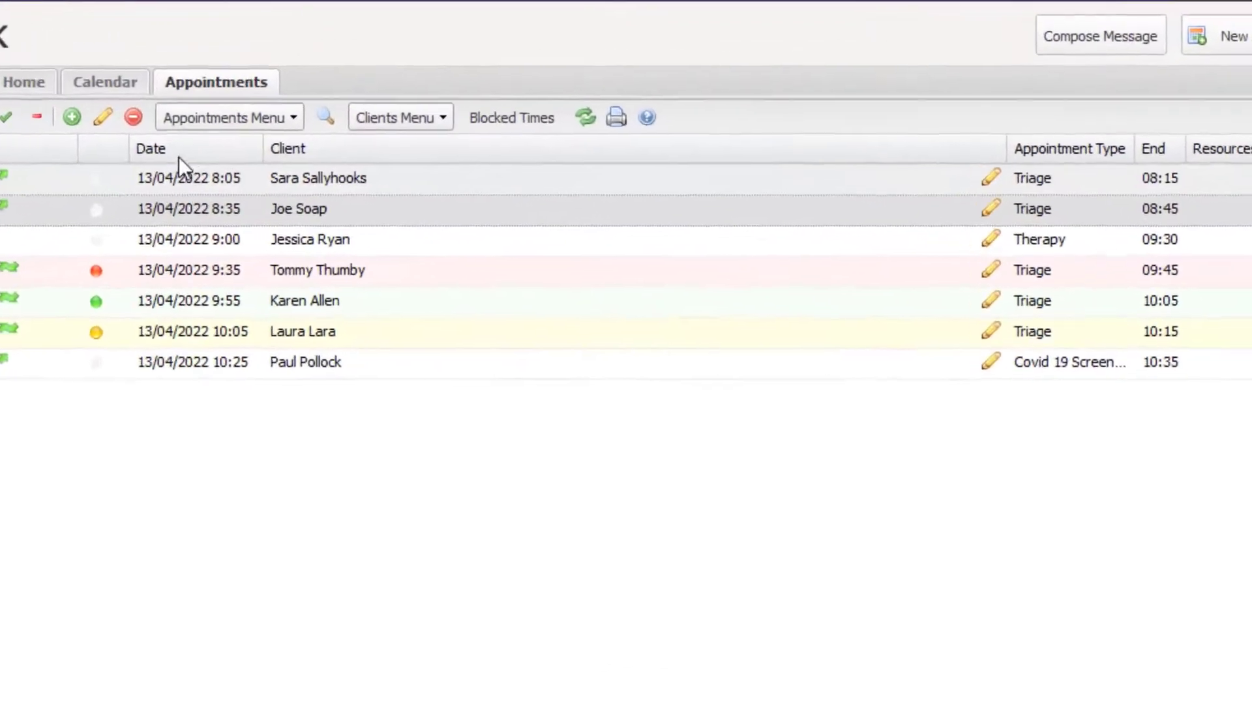
# - Set the 8:35 triage appointment's confirmation status to Unable To Attend
pyautogui.click(171, 140)
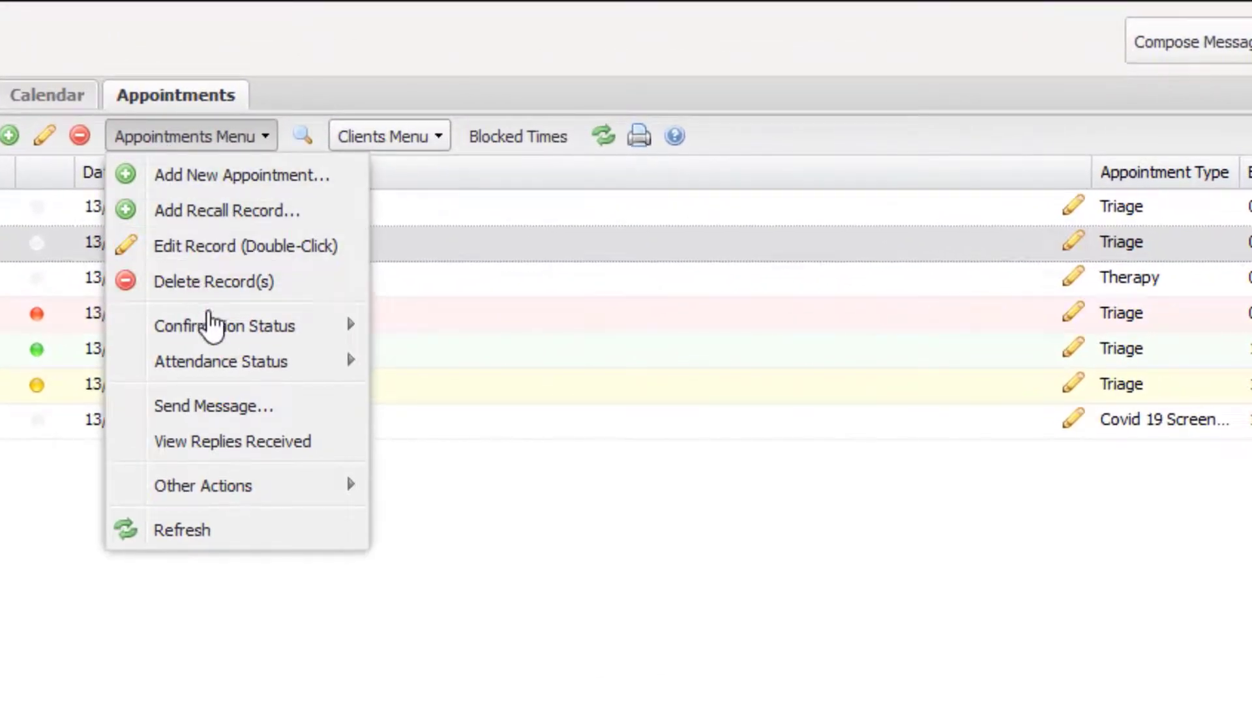
pyautogui.moveTo(221, 308)
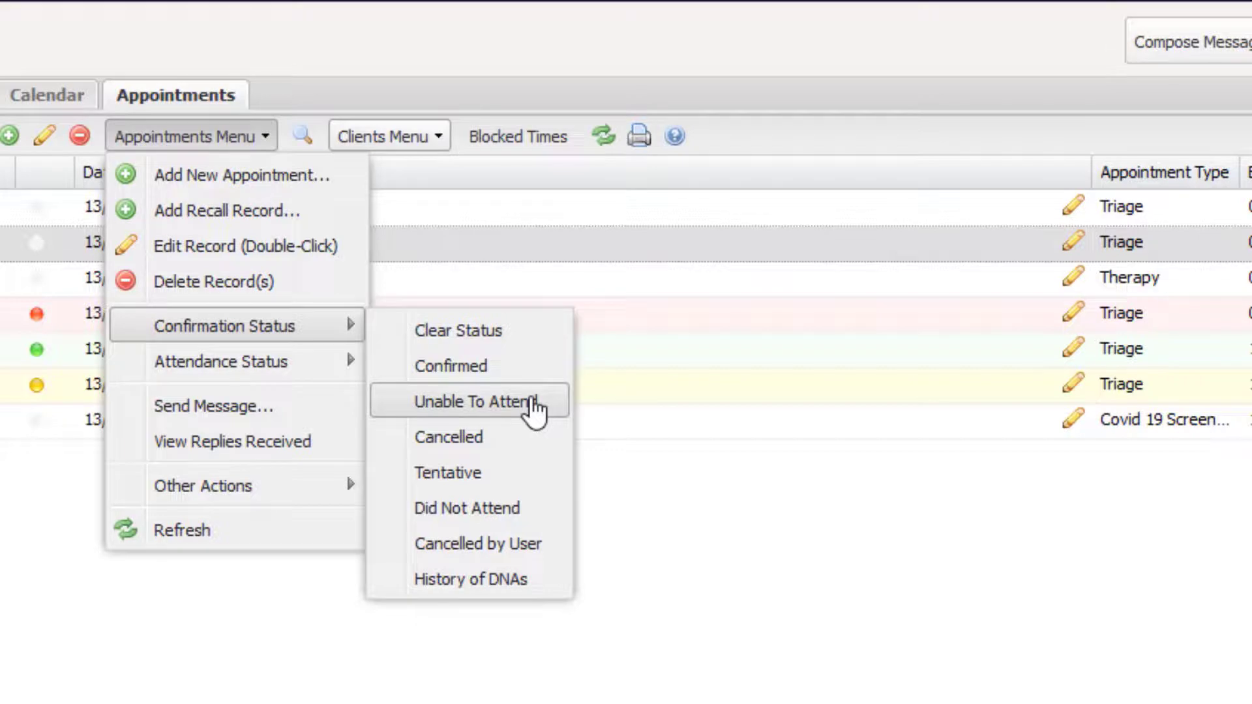
pyautogui.click(531, 402)
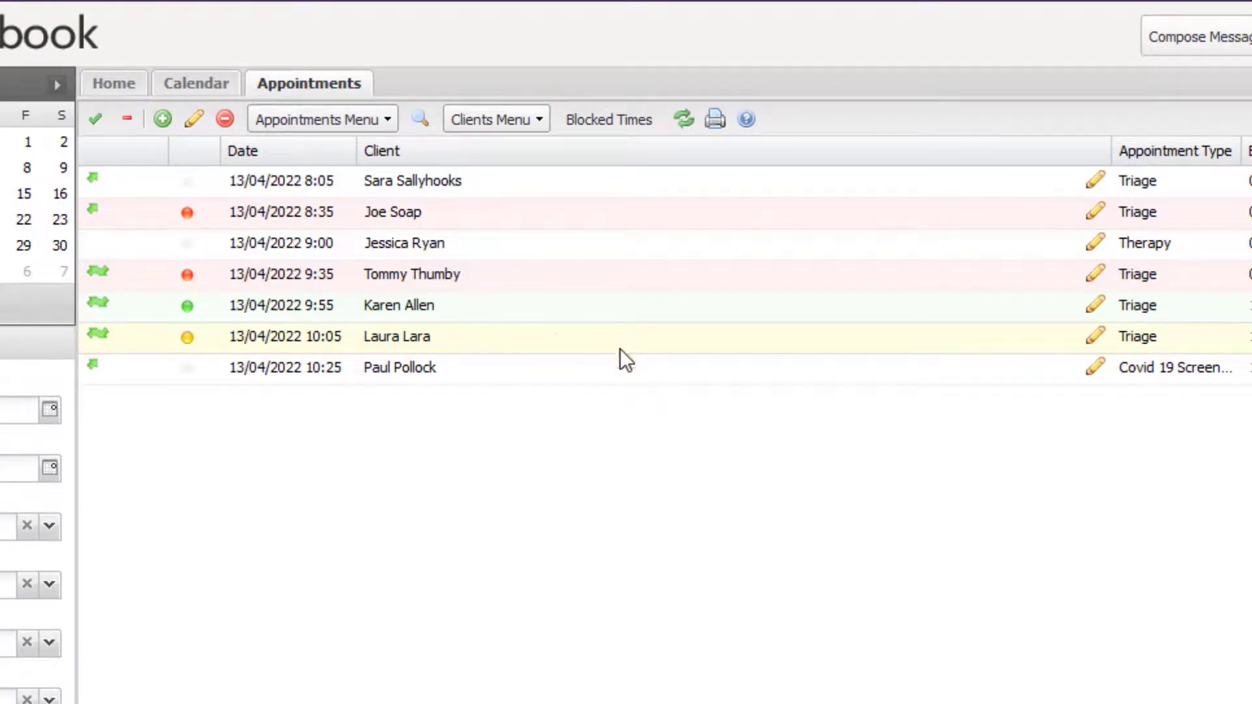
pyautogui.click(394, 189)
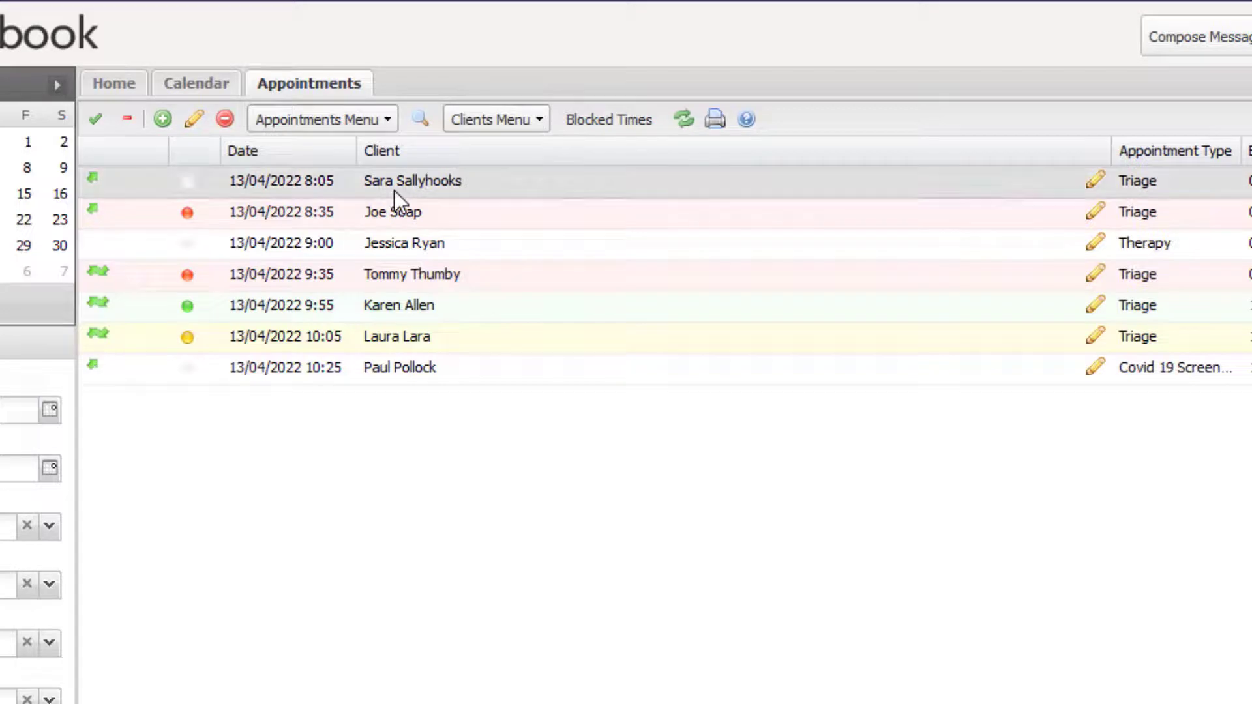
pyautogui.click(417, 127)
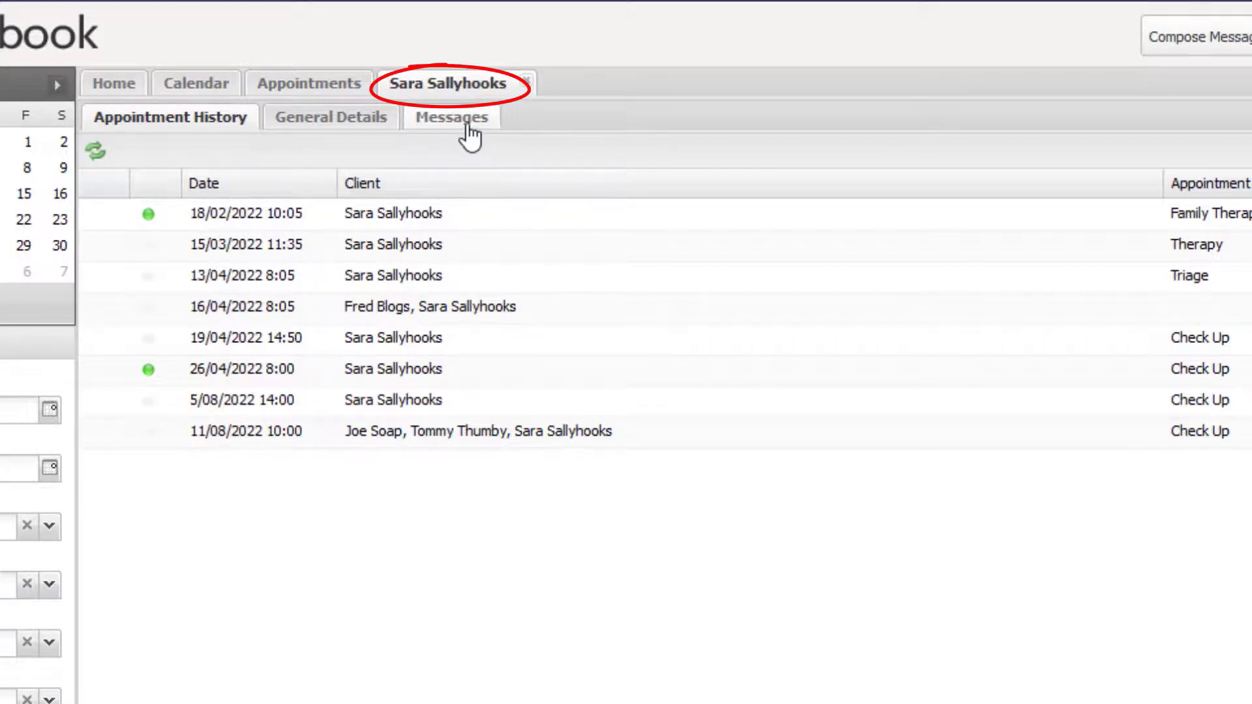
pyautogui.click(526, 81)
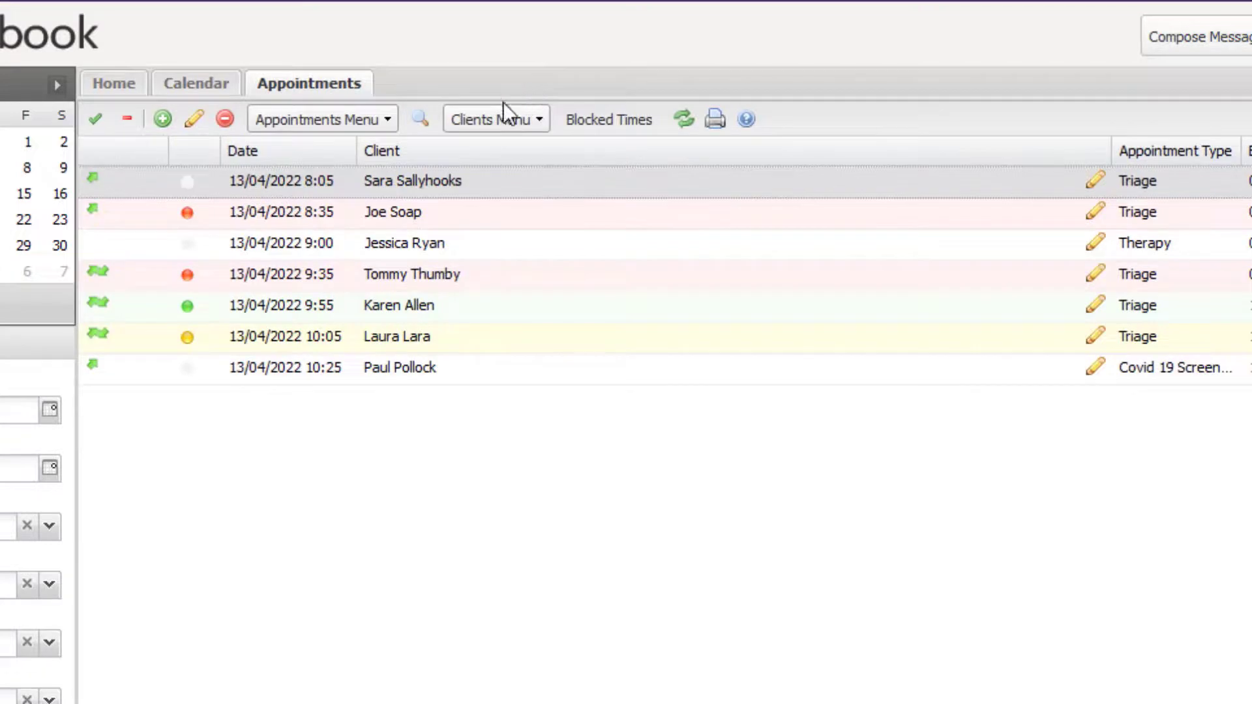
pyautogui.click(478, 129)
pyautogui.click(499, 219)
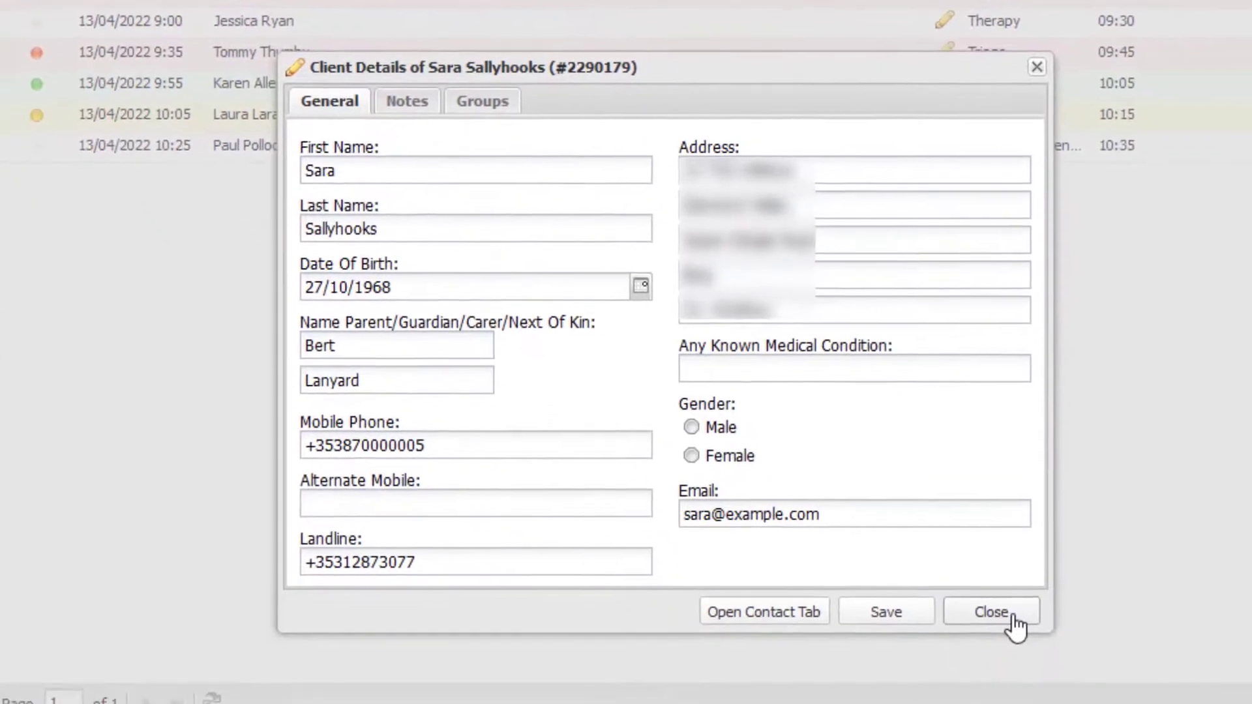
pyautogui.click(1010, 690)
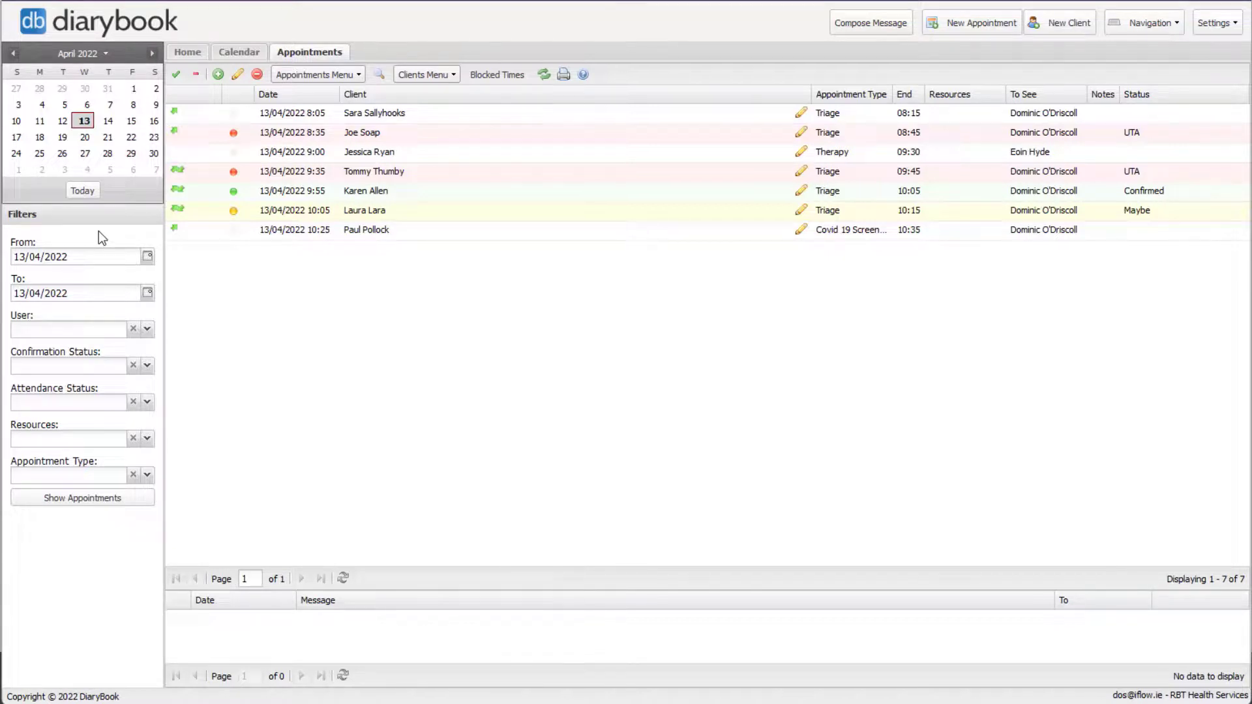
# - Filter the 13/04/2022 list to one practitioner's six appointments (8:05–10:25) and select them all
pyautogui.click(147, 330)
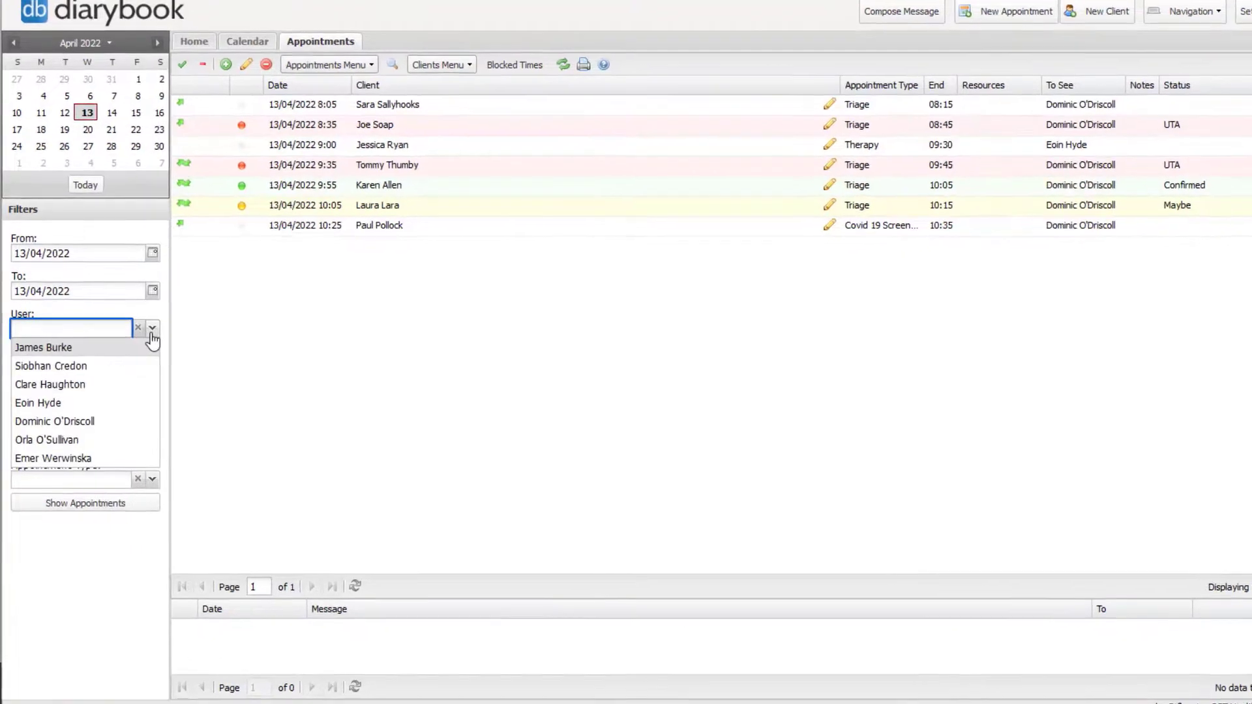
pyautogui.click(119, 421)
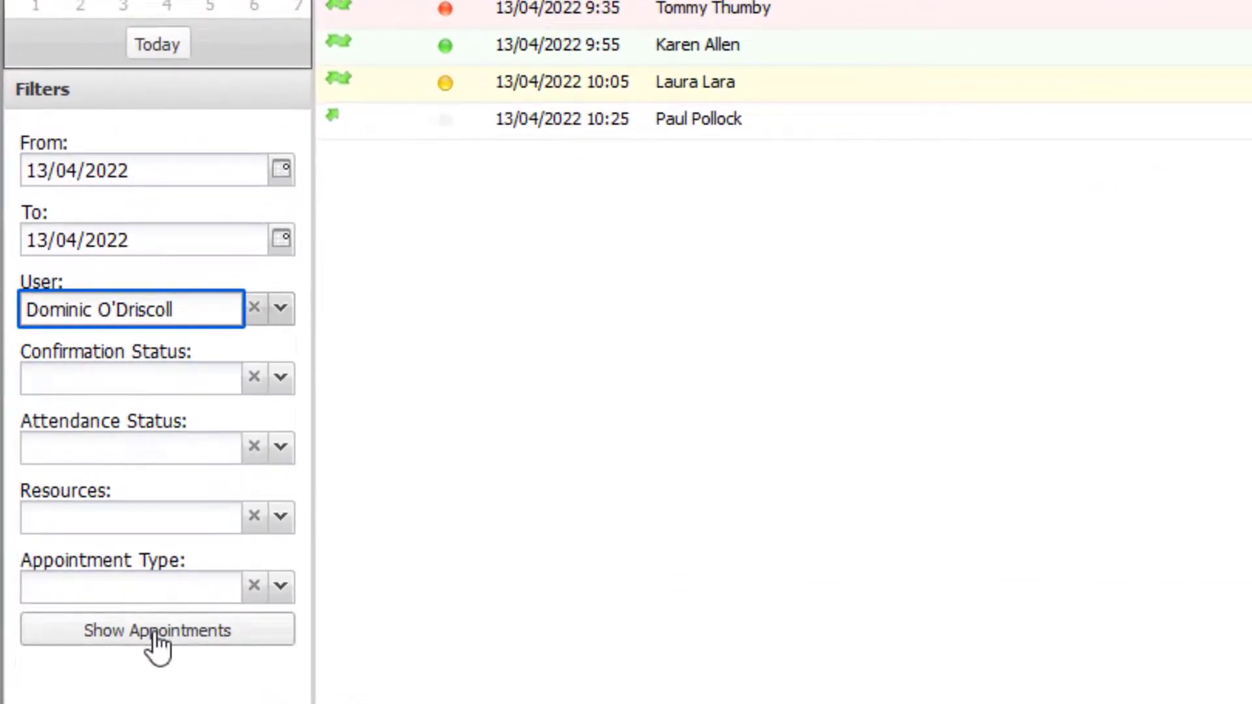
pyautogui.click(155, 636)
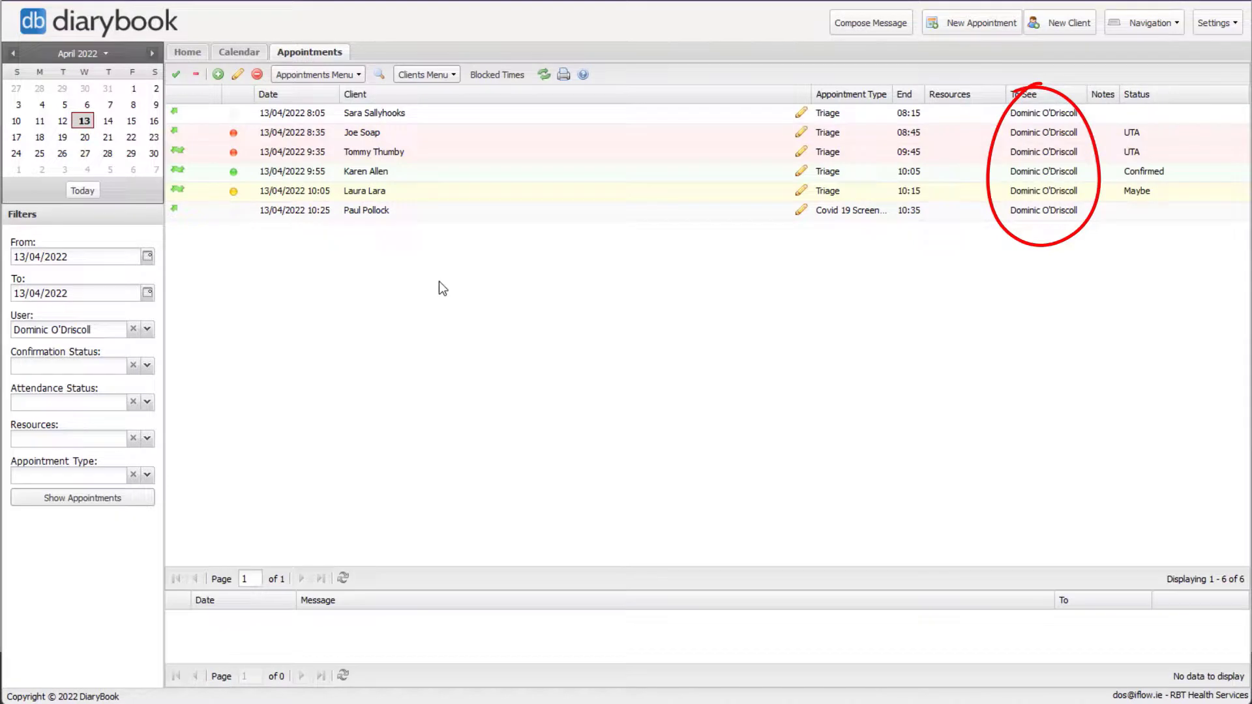
pyautogui.click(175, 76)
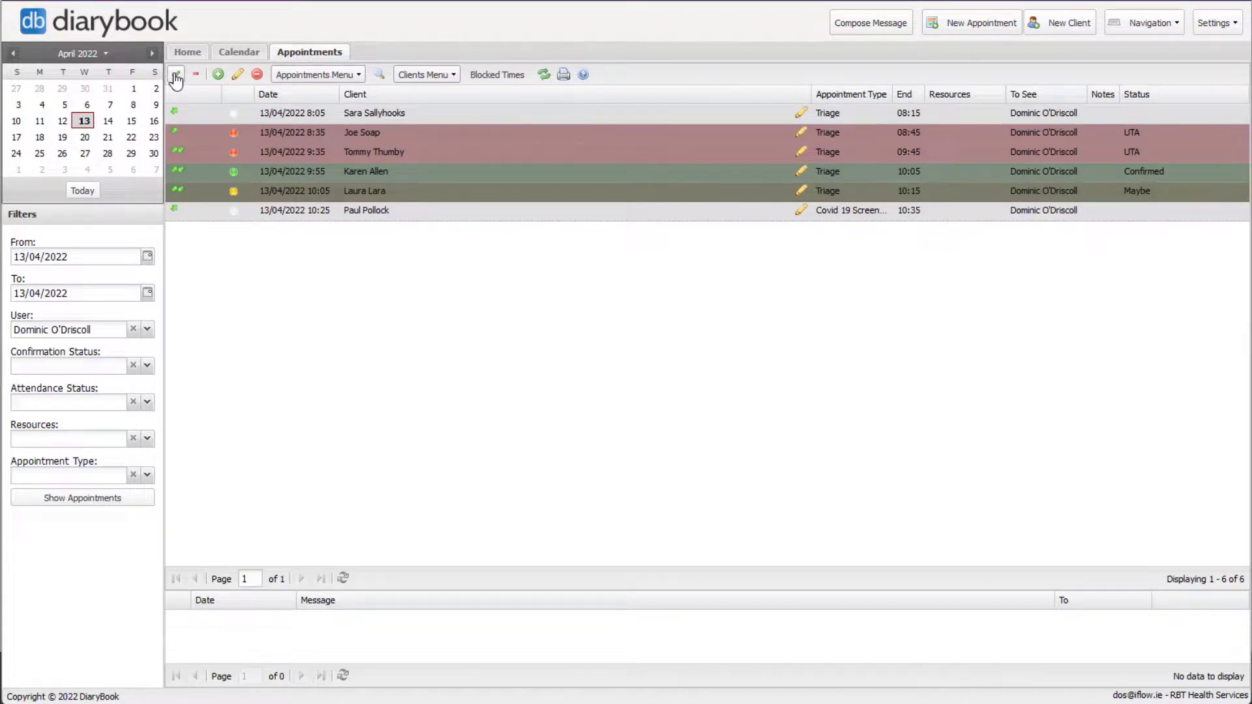
# - Send all six selected clients the SMS 'Unfortunately your appointment has been cance…' from sender HSE
pyautogui.click(318, 75)
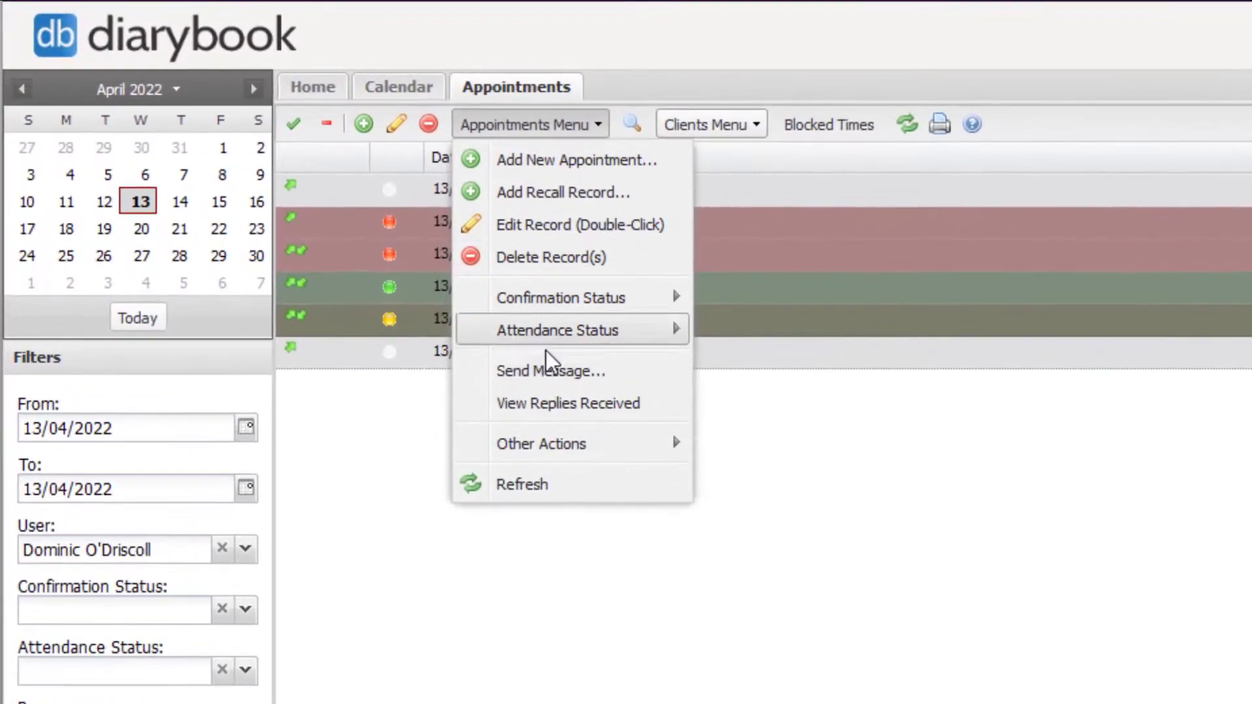
pyautogui.click(548, 377)
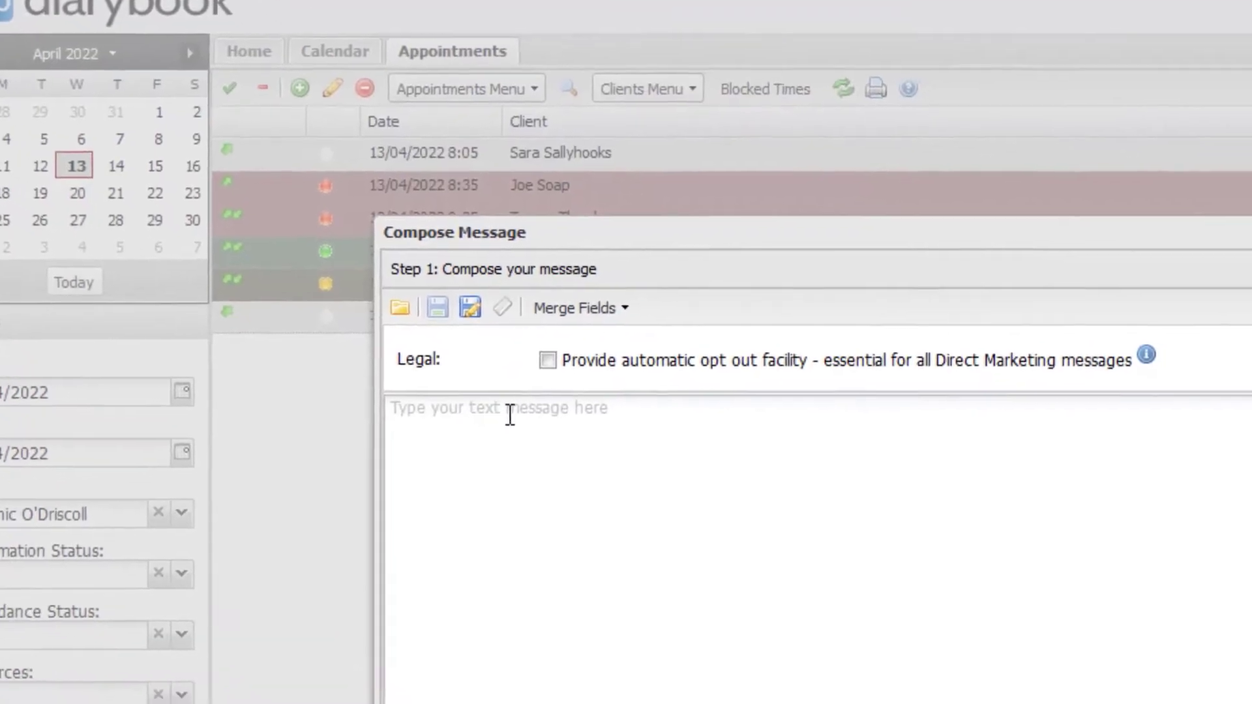
pyautogui.click(509, 415)
pyautogui.write('Unfo')
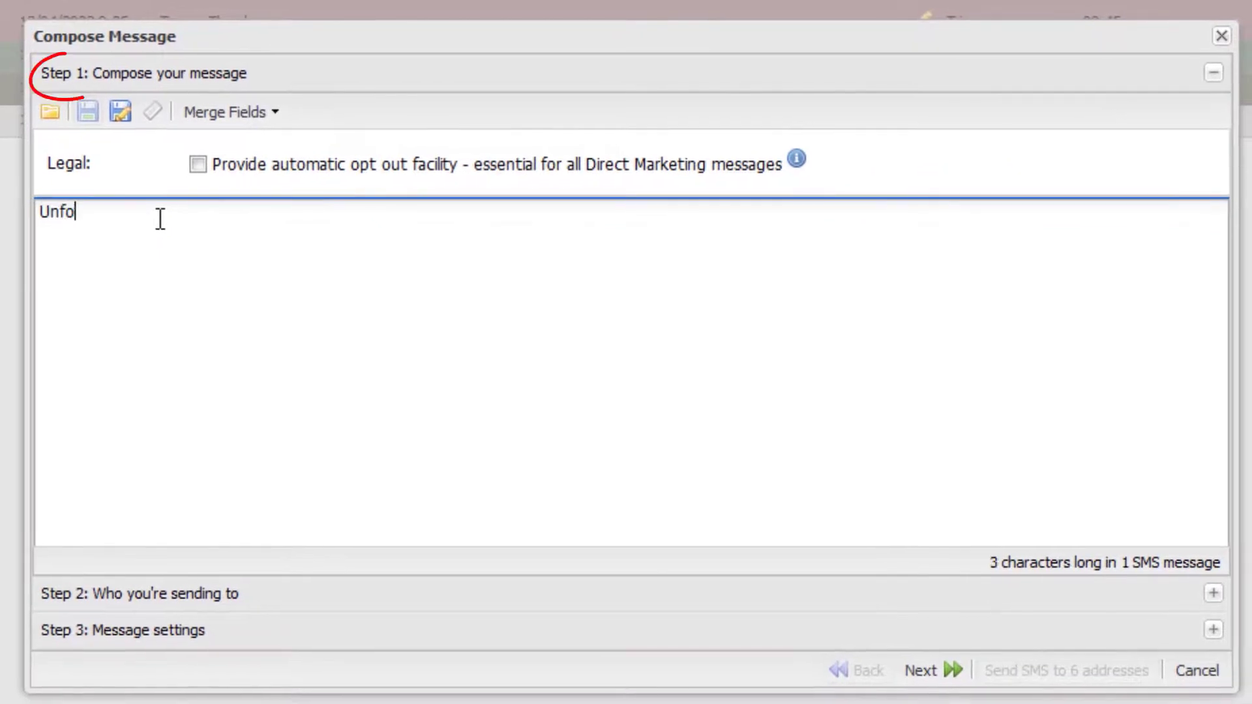
pyautogui.write('rtunately yo')
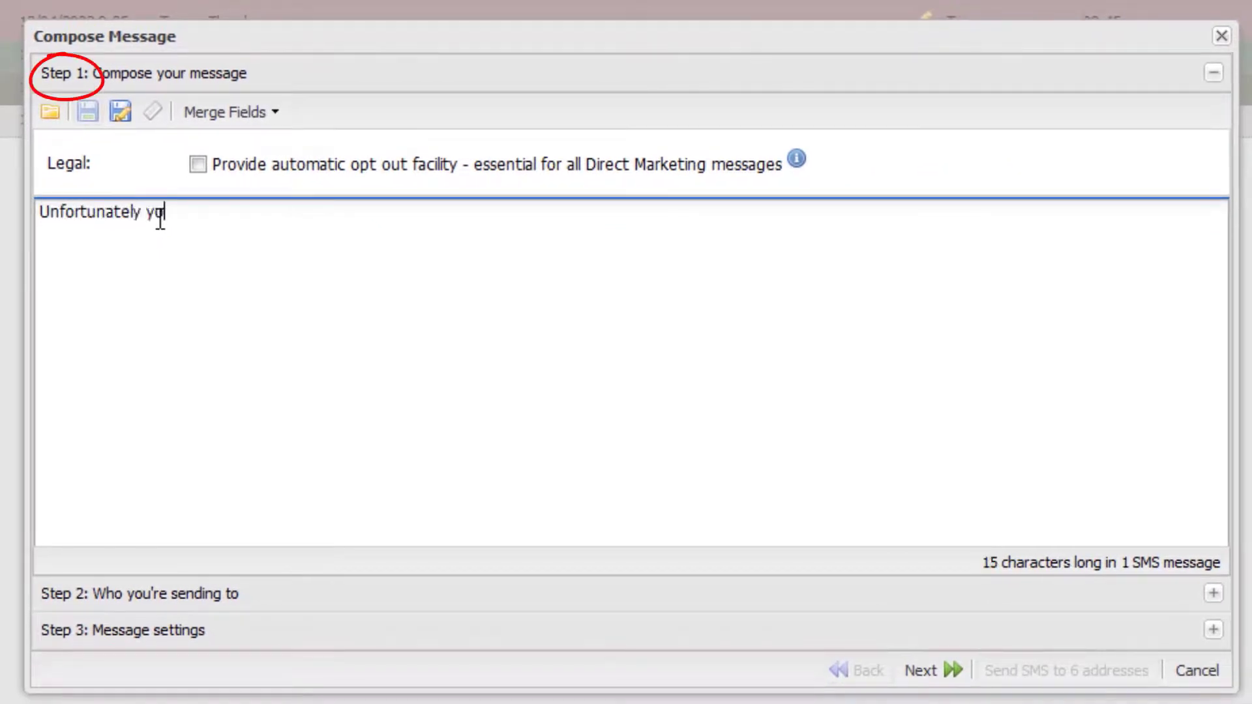
pyautogui.write('ur appo')
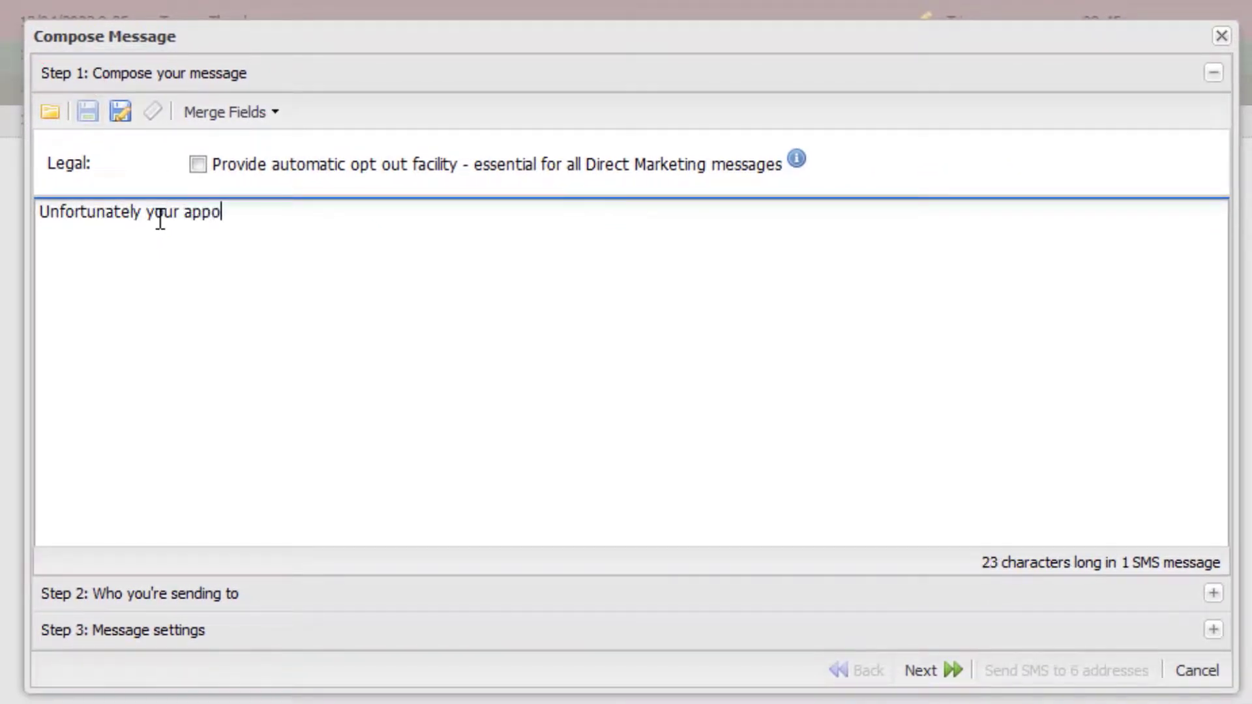
pyautogui.write('intment has be')
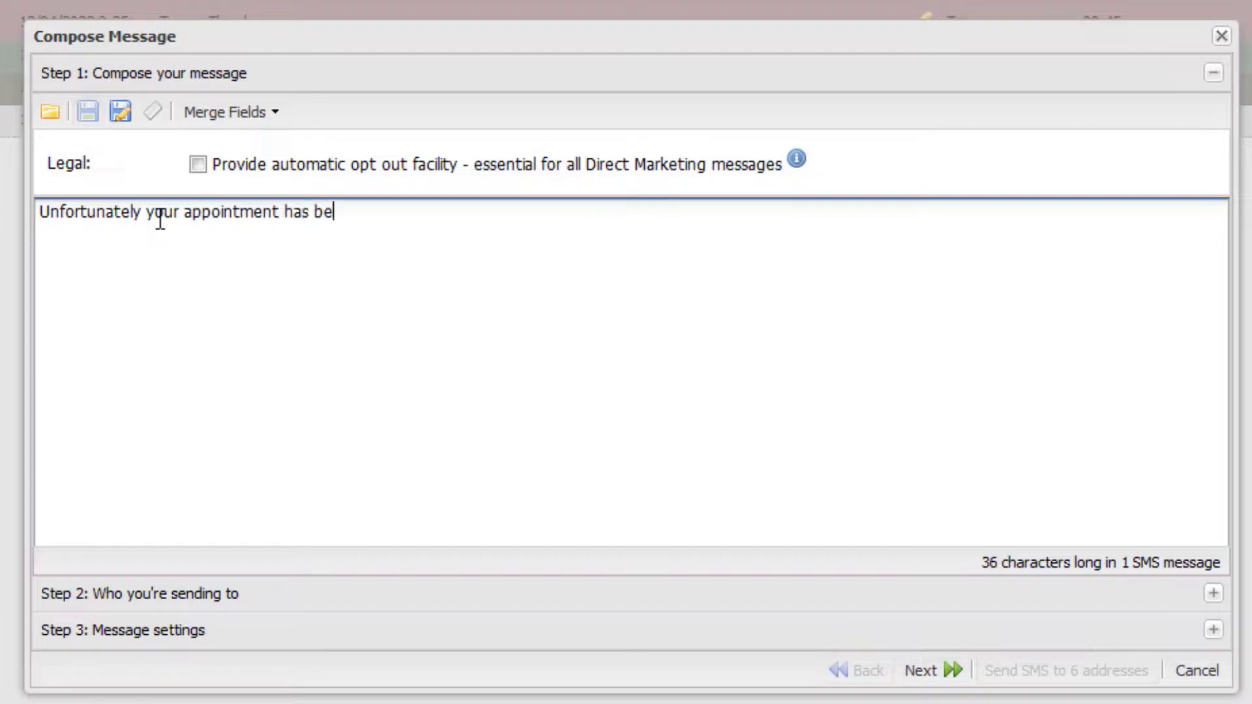
pyautogui.write('en cancelled')
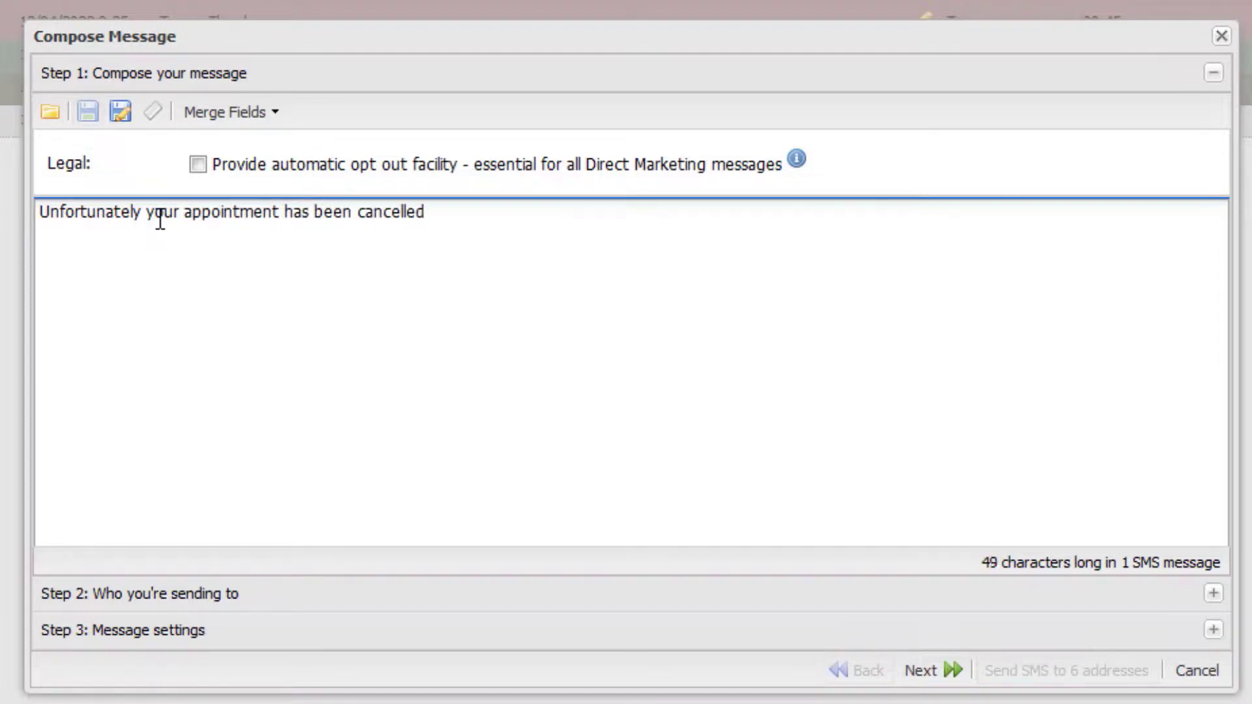
pyautogui.click(938, 677)
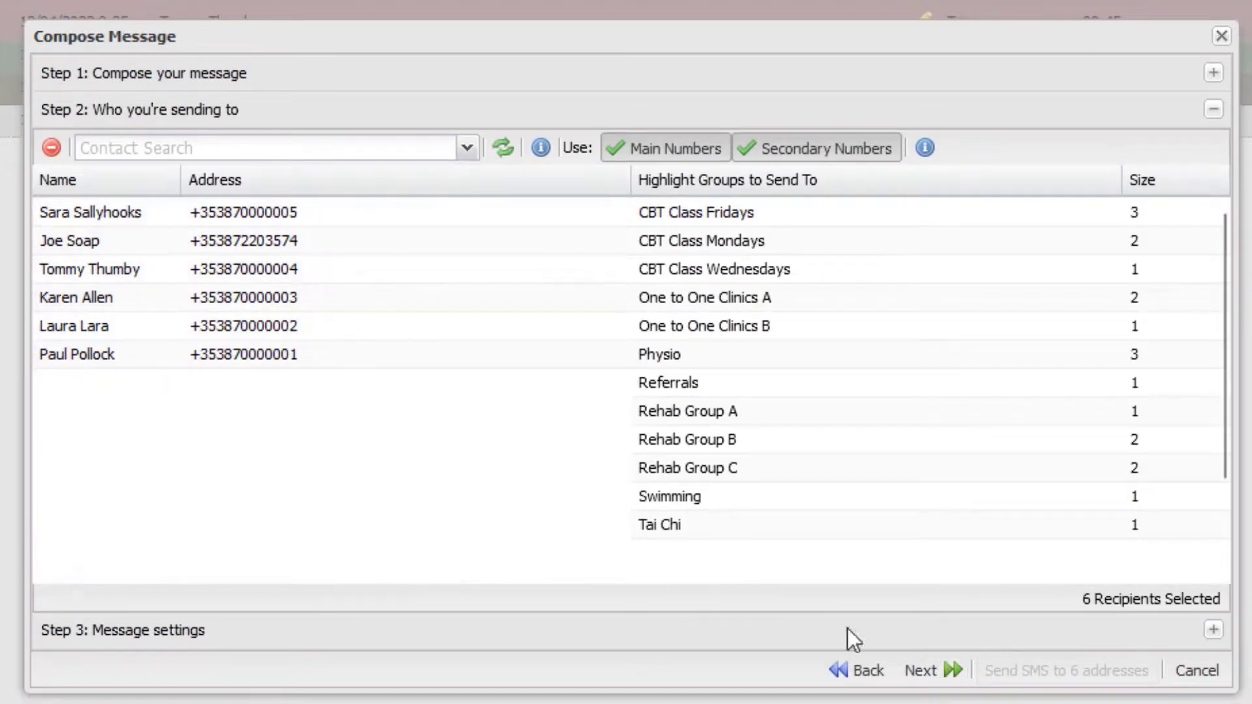
pyautogui.click(924, 673)
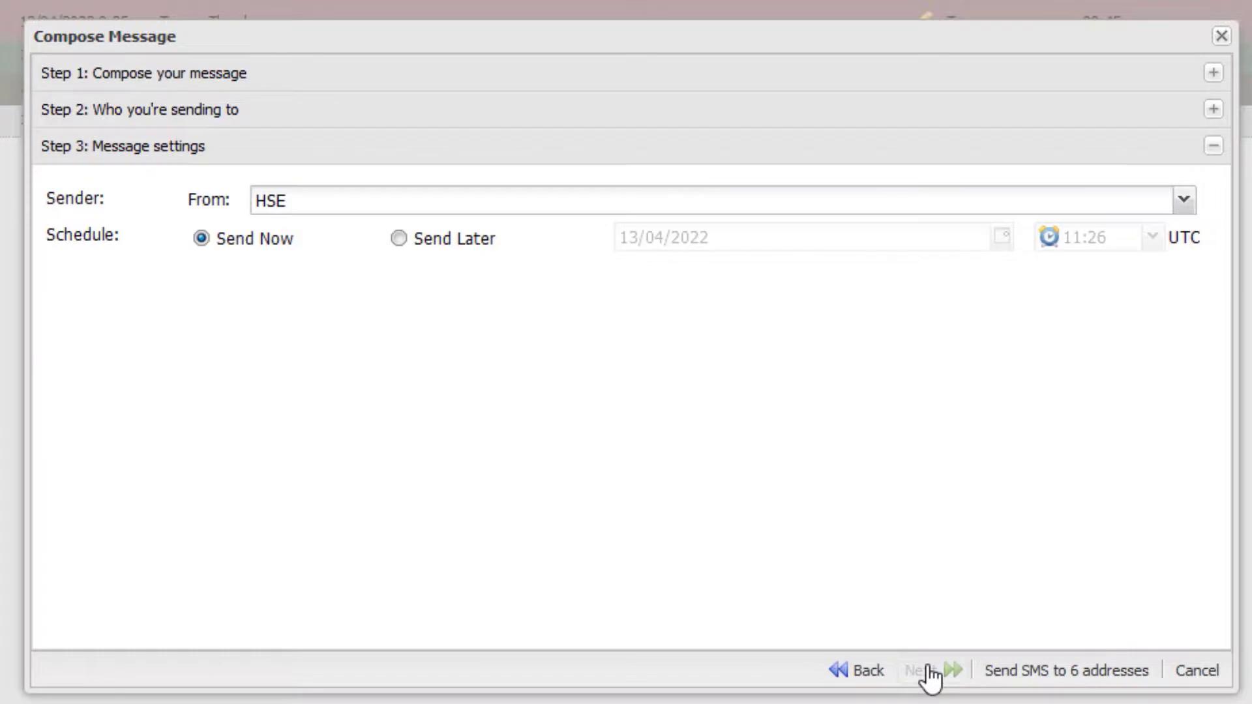
pyautogui.click(1056, 688)
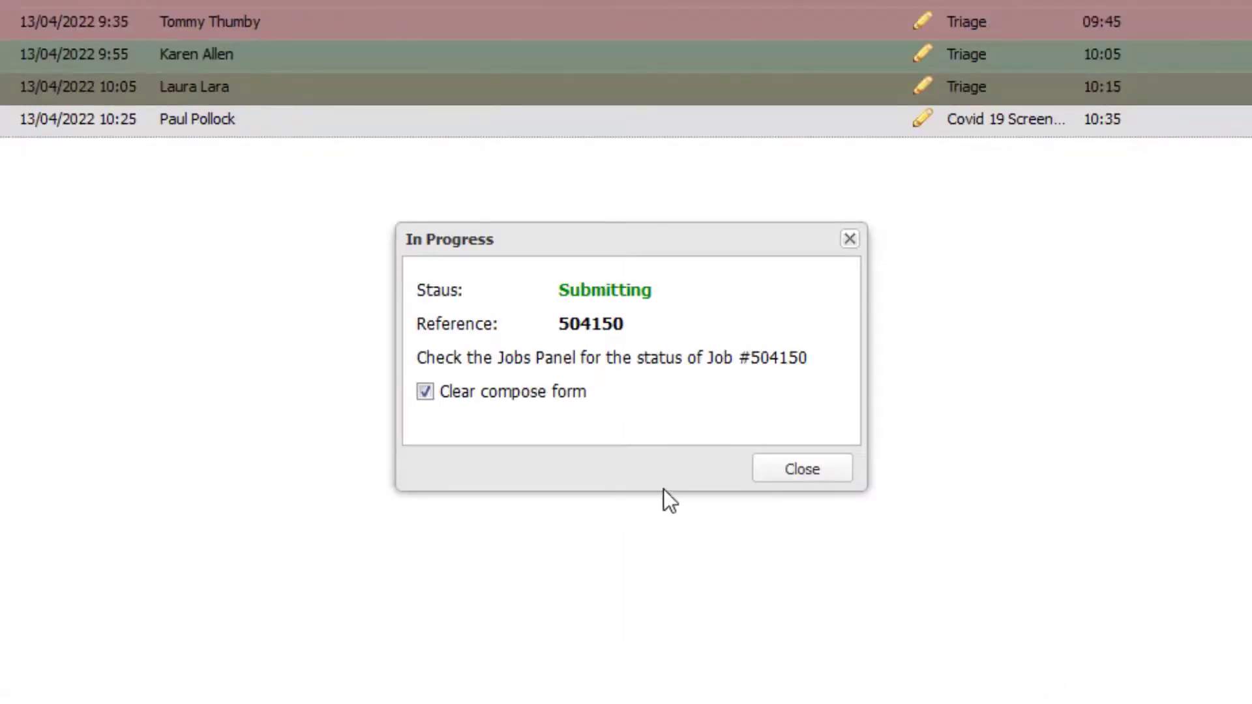
pyautogui.click(787, 478)
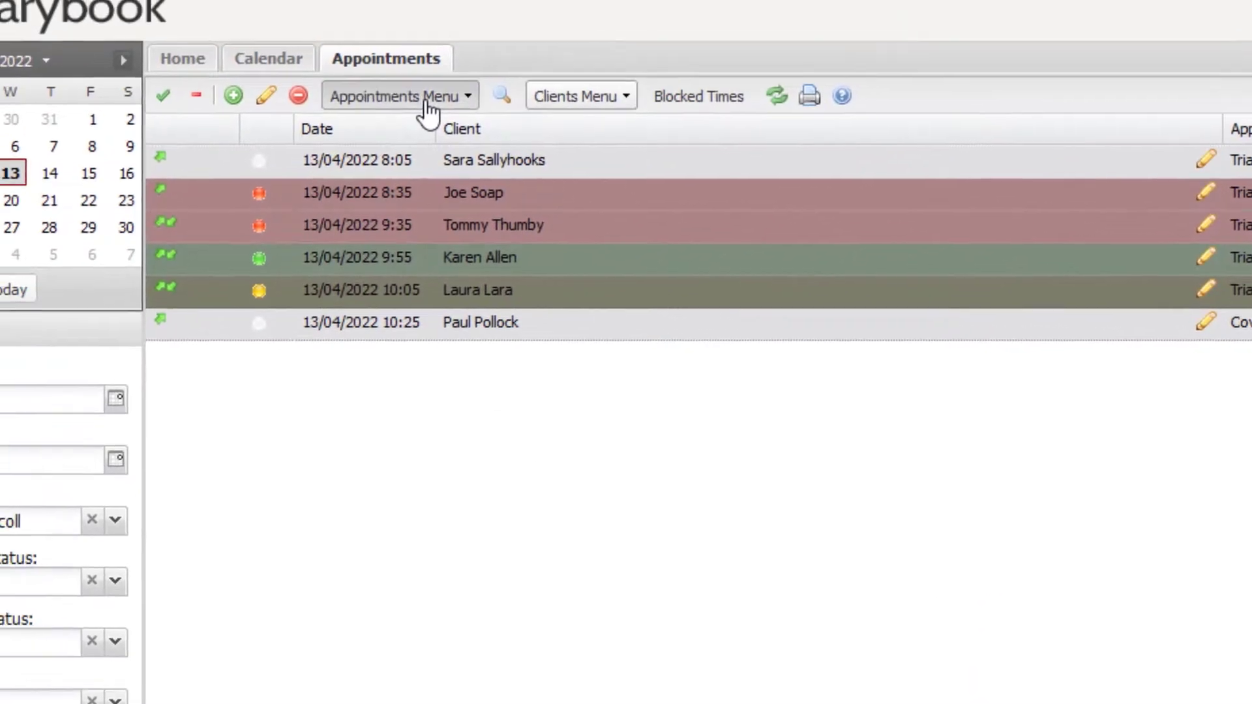
# - Mark all six selected appointments as Cancelled By User, then deselect the rows
pyautogui.click(427, 99)
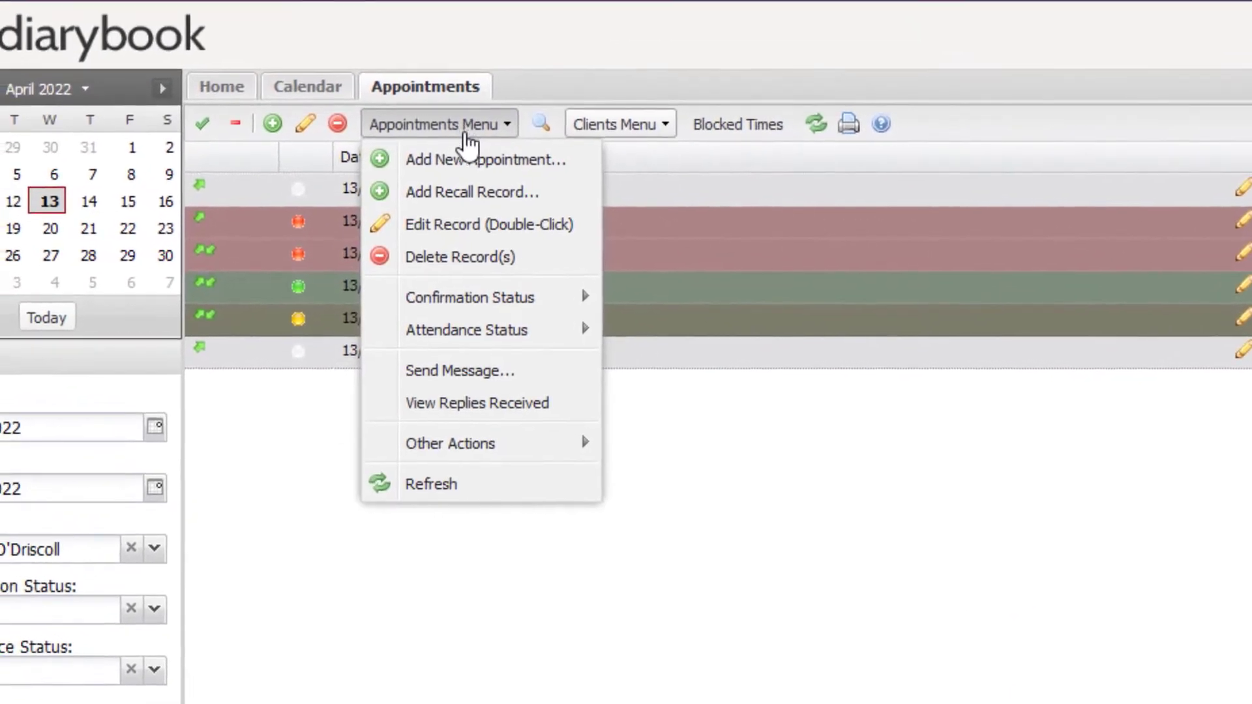
pyautogui.moveTo(491, 302)
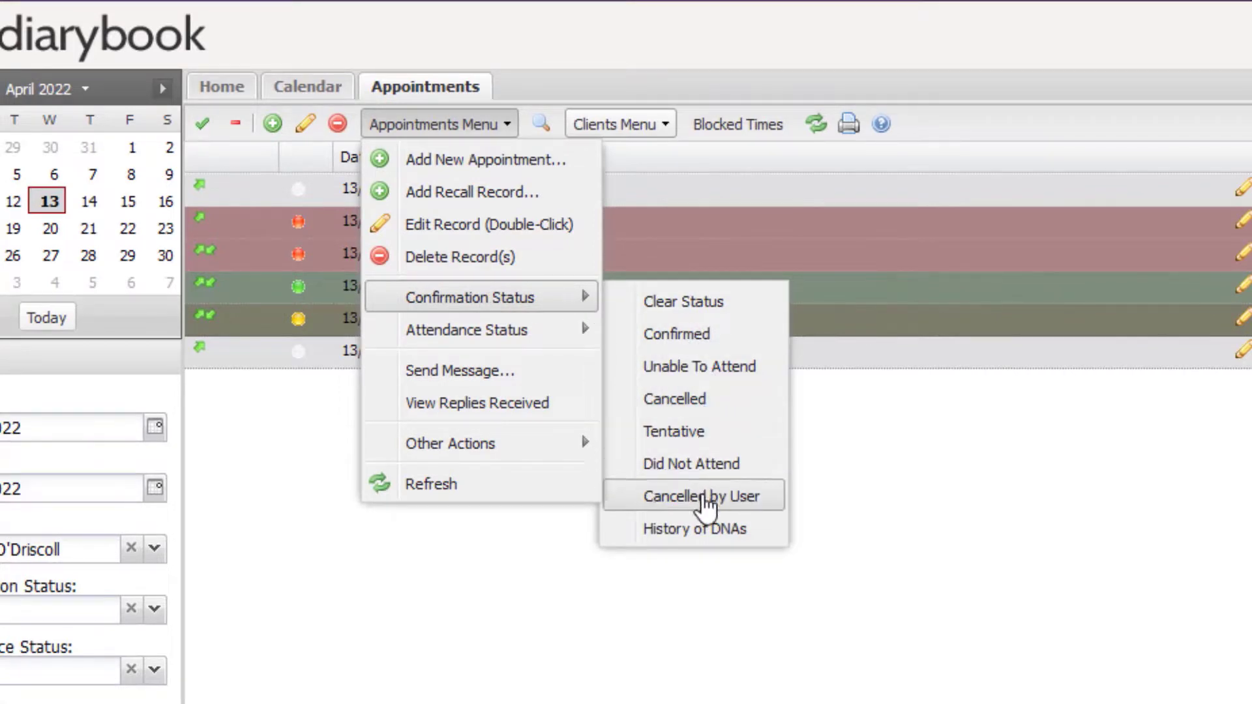
pyautogui.click(701, 499)
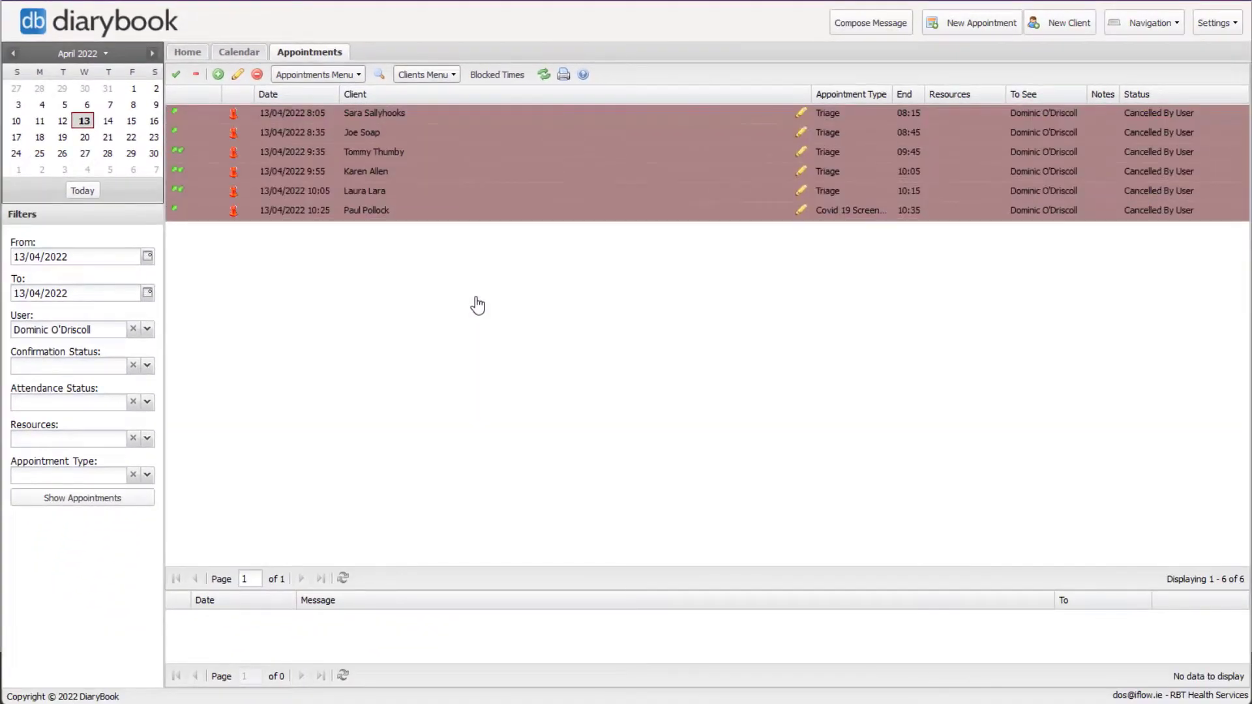
pyautogui.click(195, 76)
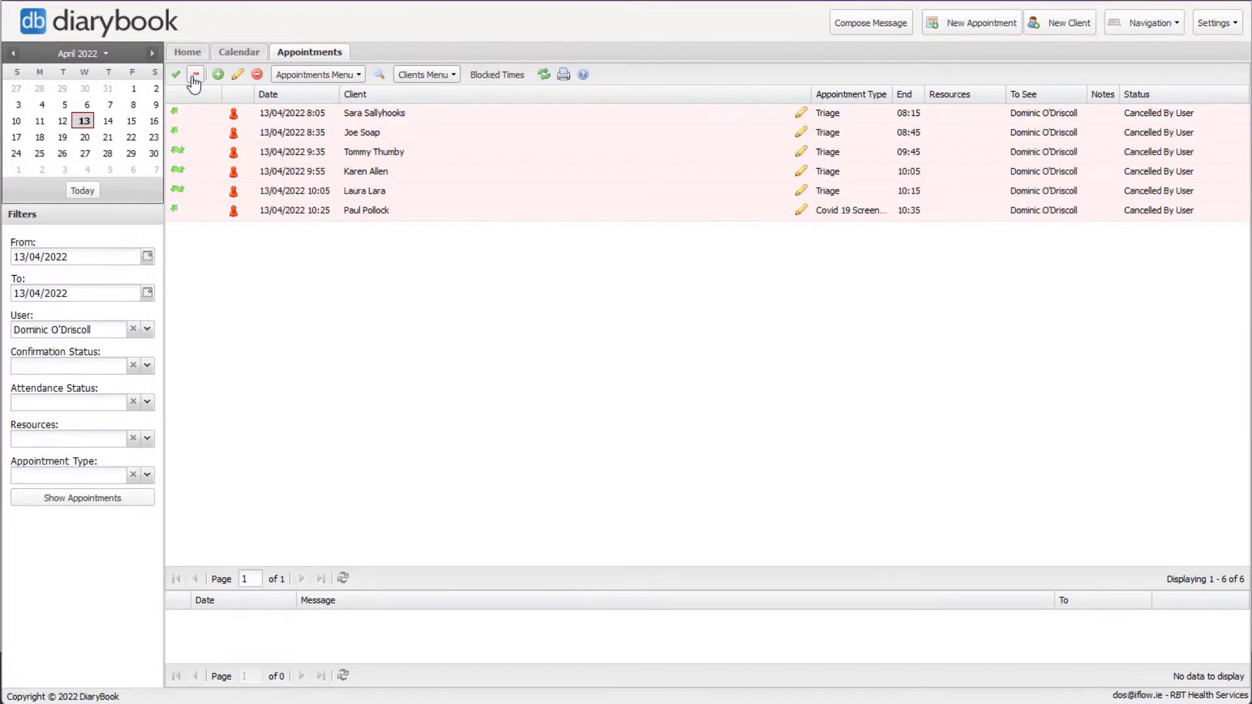